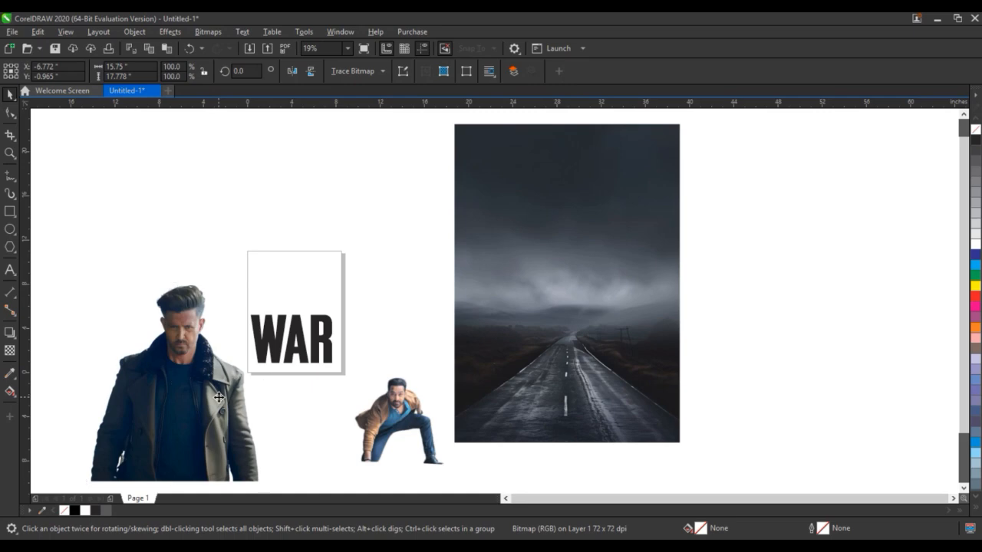
Place the standing man's photo over the road background and convert it to a 300 dpi grayscale bitmap with transparent background.
left_click_drag(219, 397, 664, 320)
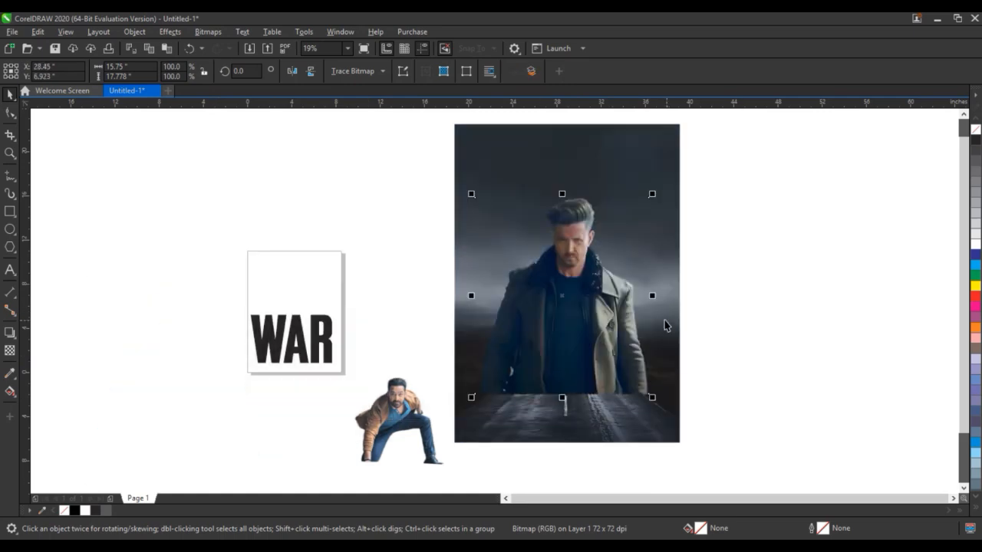
scroll(664, 319, "up", 1)
scroll(495, 326, "up", 2)
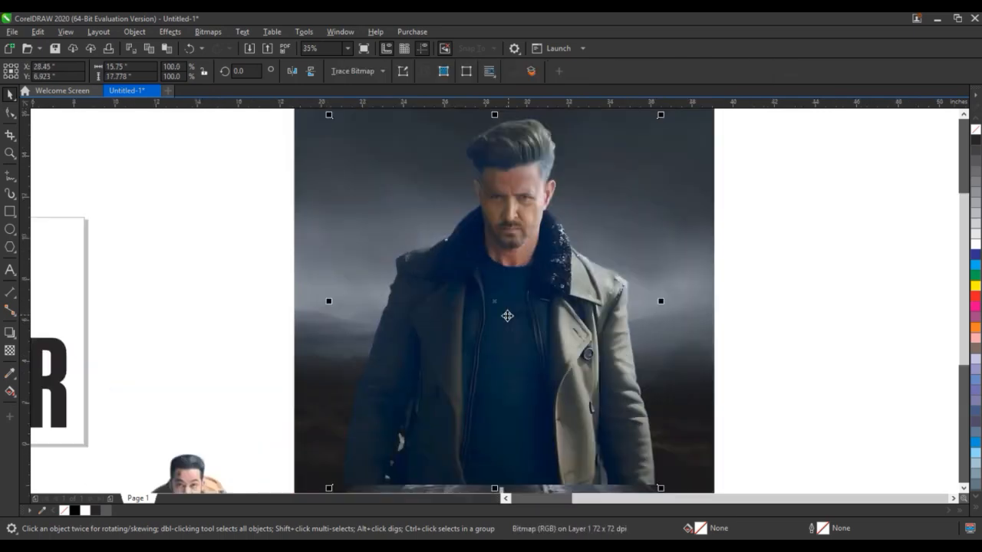
left_click(170, 31)
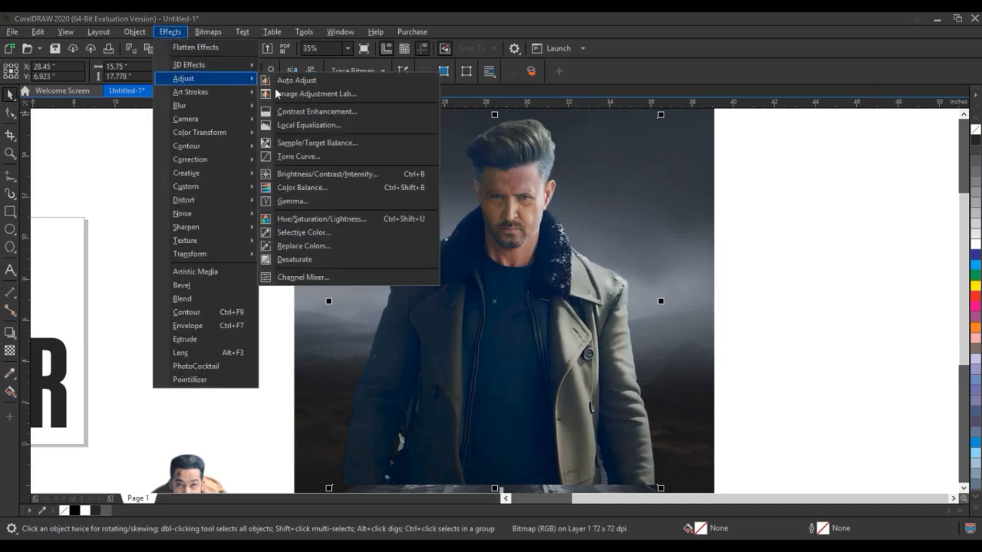
mouse_move(208, 31)
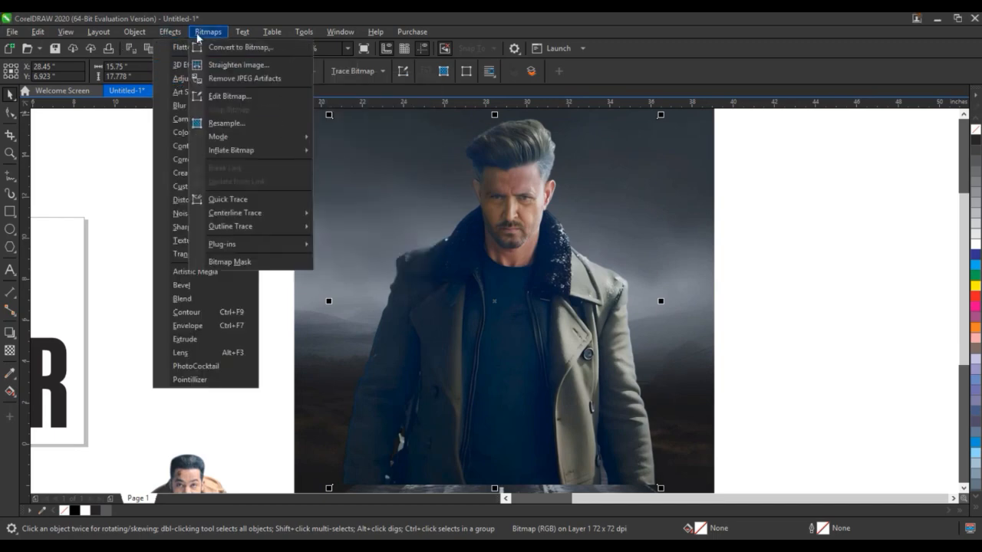
left_click(224, 48)
left_click_drag(524, 201, 768, 202)
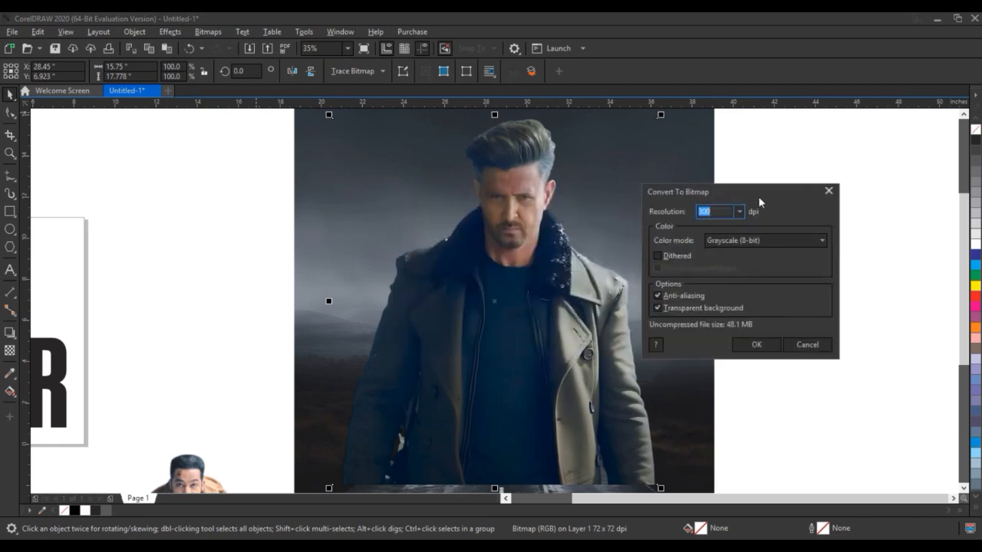
left_click(755, 347)
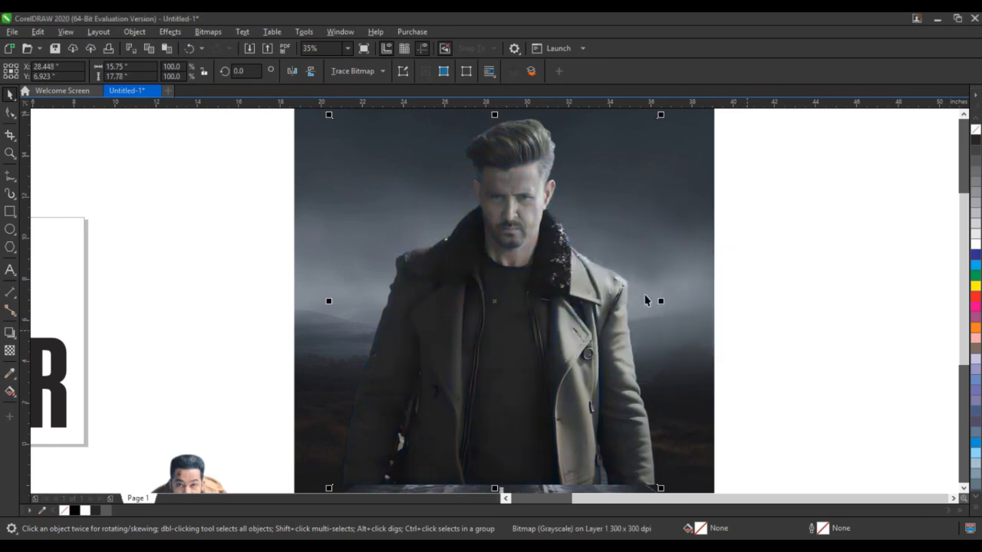
Apply a Brightness/Contrast/Intensity adjustment to the standing man's photo with brightness 13 and contrast 39.
left_click(181, 35)
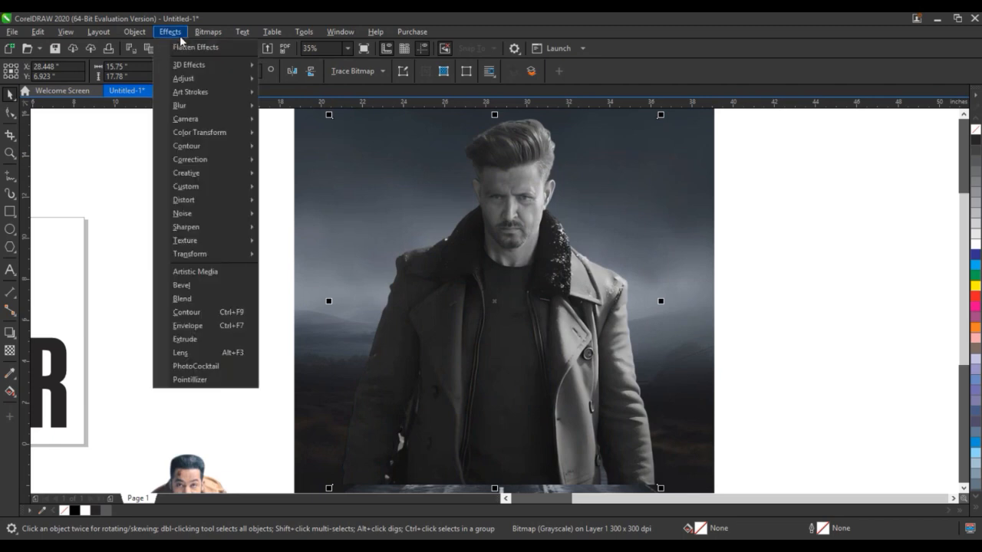
mouse_move(203, 81)
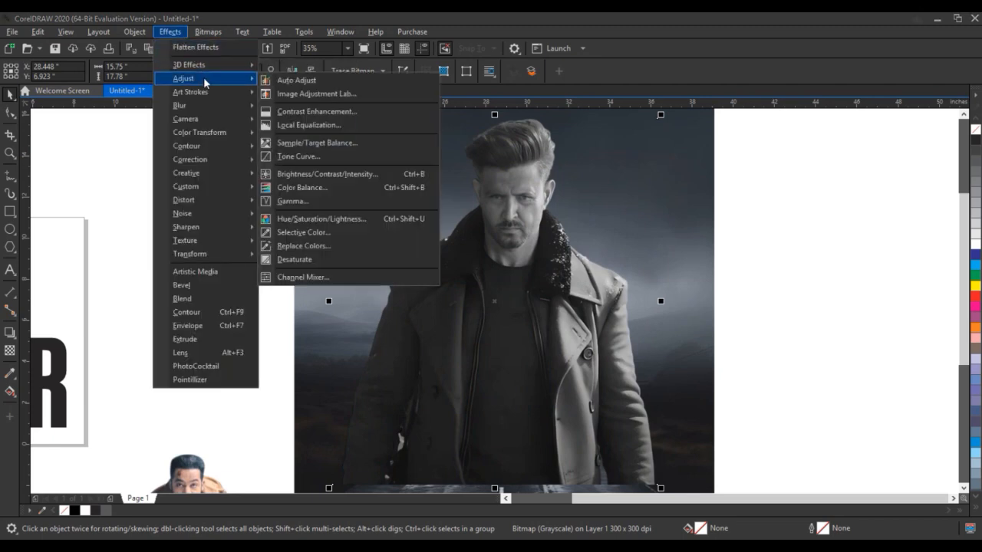
left_click(326, 182)
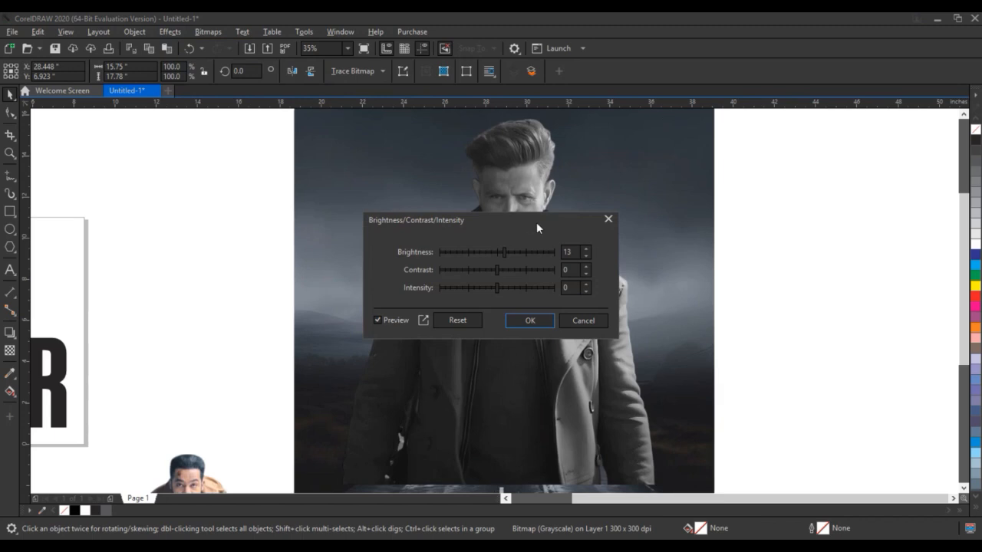
left_click_drag(537, 223, 786, 232)
left_click_drag(741, 274, 766, 280)
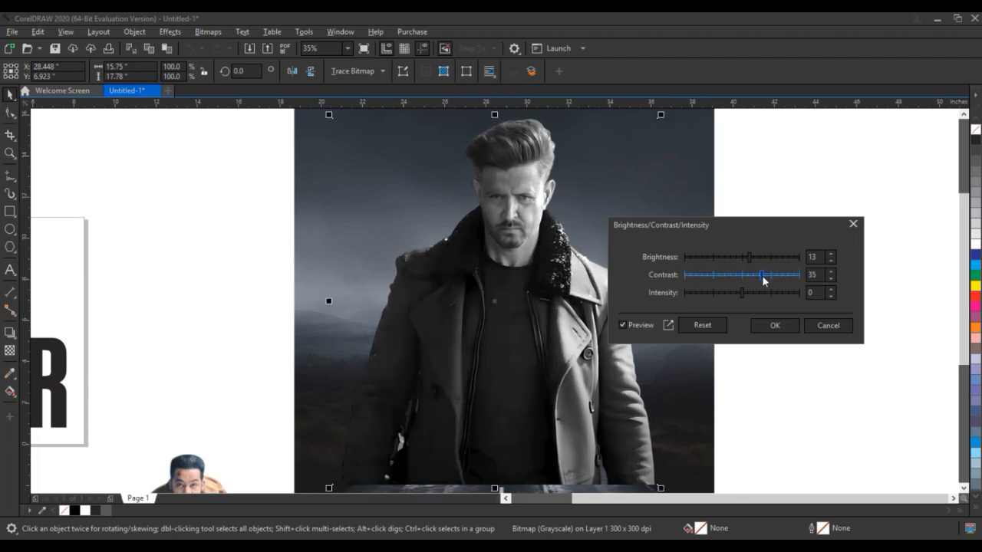
left_click_drag(763, 280, 765, 282)
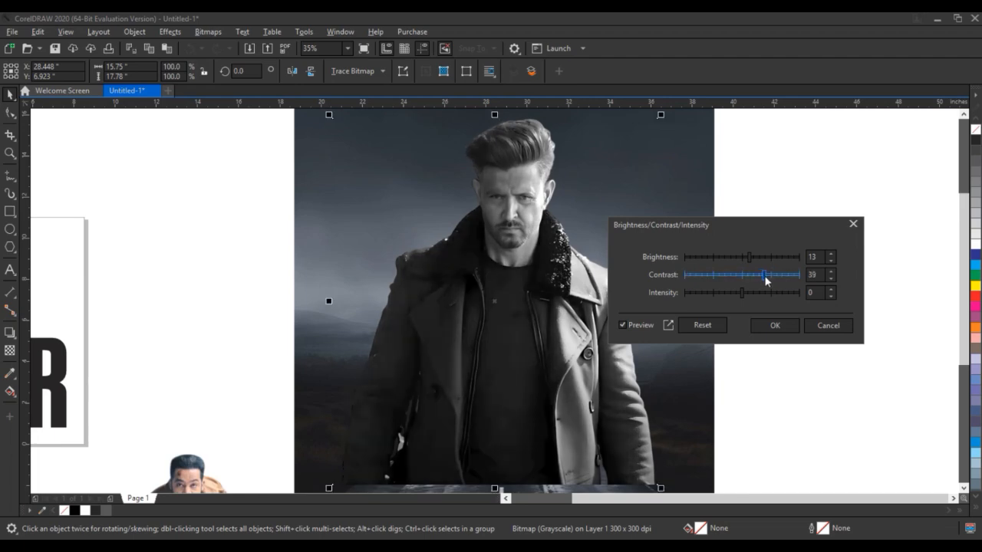
left_click(775, 328)
Enlarge the grayscale man to about 22.8 by 25.7 inches and center him across the lower part of the road background.
scroll(619, 292, "down", 2)
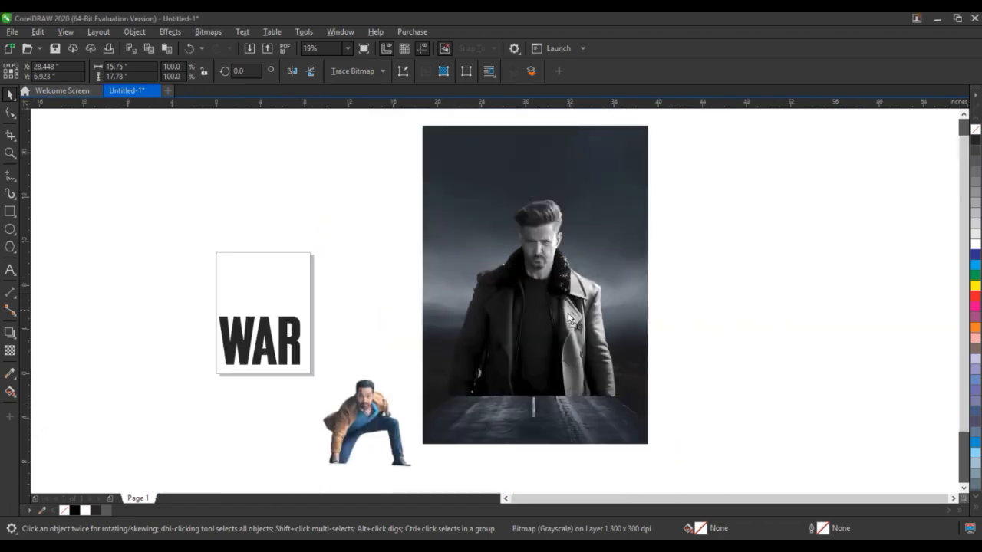
left_click_drag(624, 205, 622, 163)
left_click(706, 184)
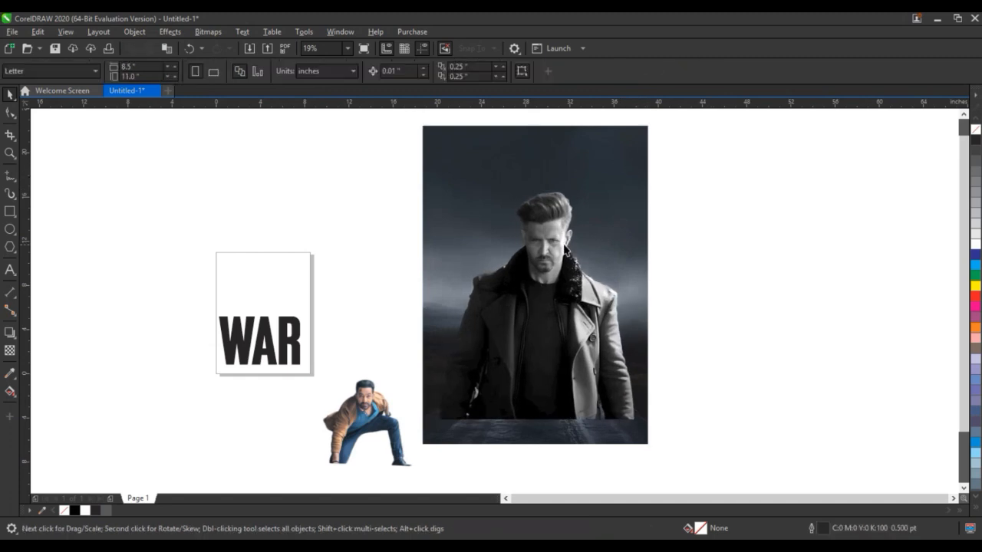
left_click(434, 191)
left_click_drag(430, 188, 423, 179)
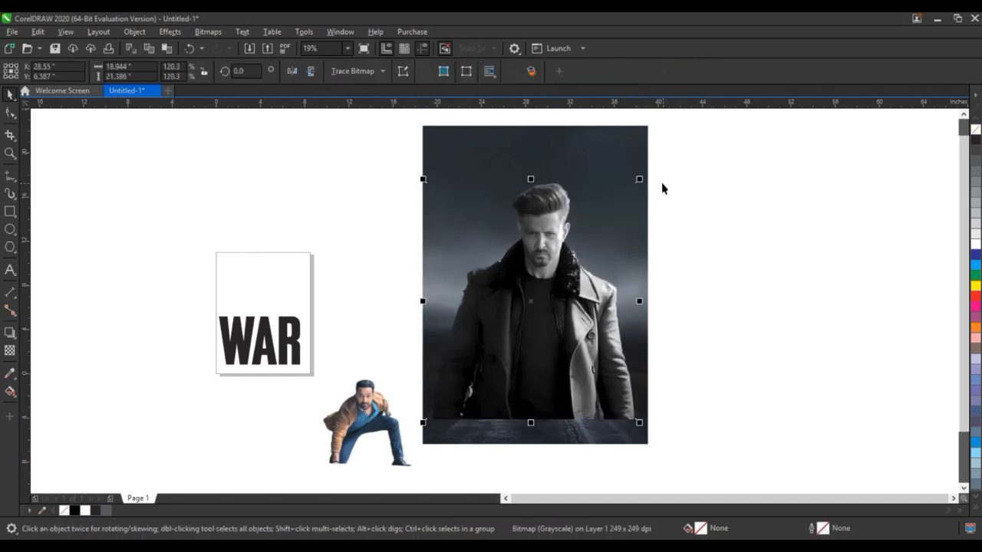
left_click_drag(641, 179, 668, 153)
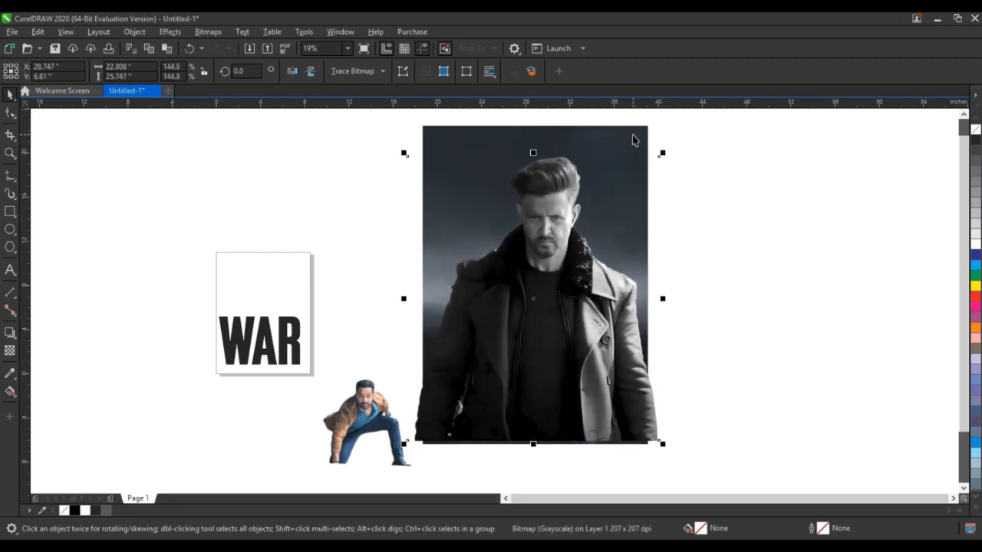
left_click(633, 135, "shift")
left_click(709, 158)
left_click_drag(564, 300, 561, 303)
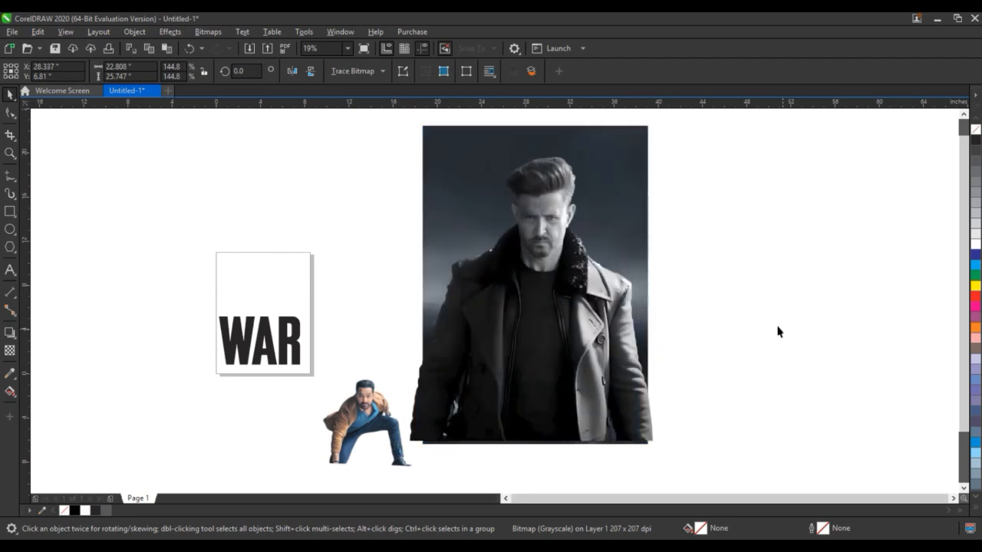
left_click(778, 333)
Add the artistic text "2" beside the poster and scale it to about 6.4 by 9.7 inches.
left_click(7, 154)
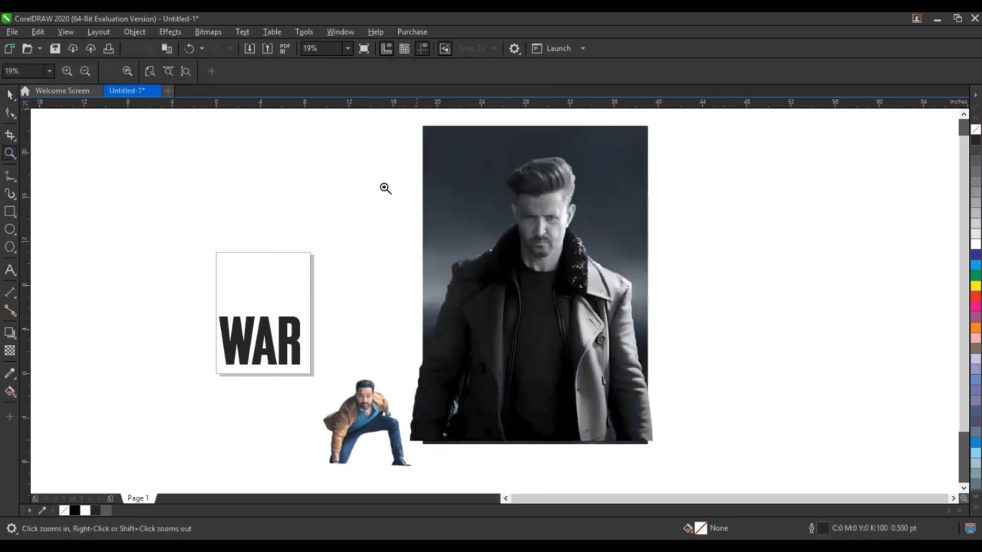
left_click_drag(371, 135, 741, 418)
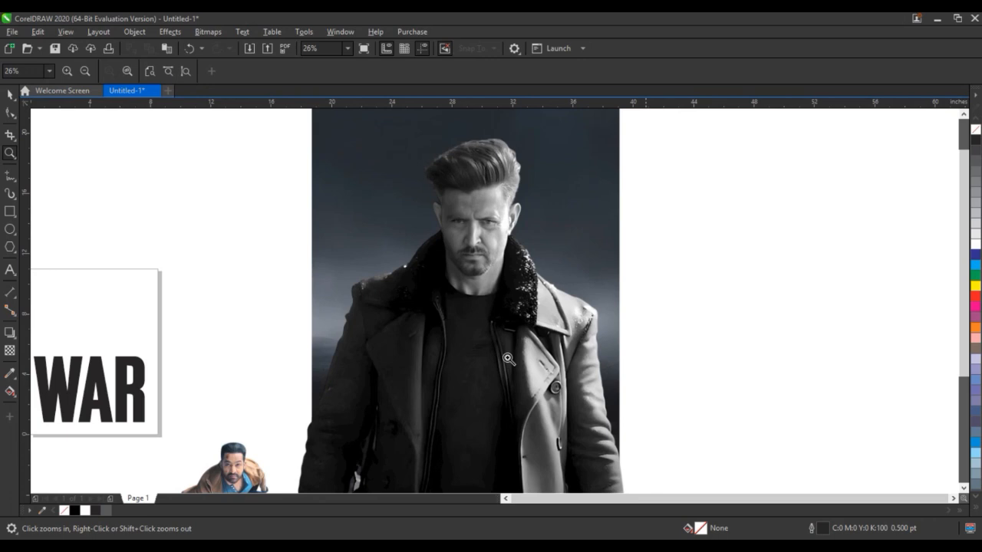
left_click(9, 270)
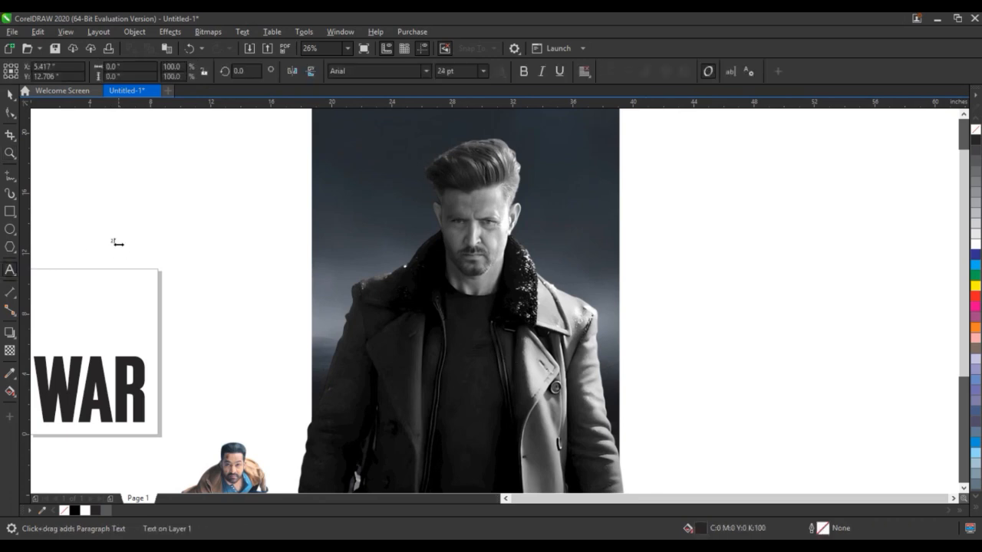
left_click(113, 242)
left_click(12, 95)
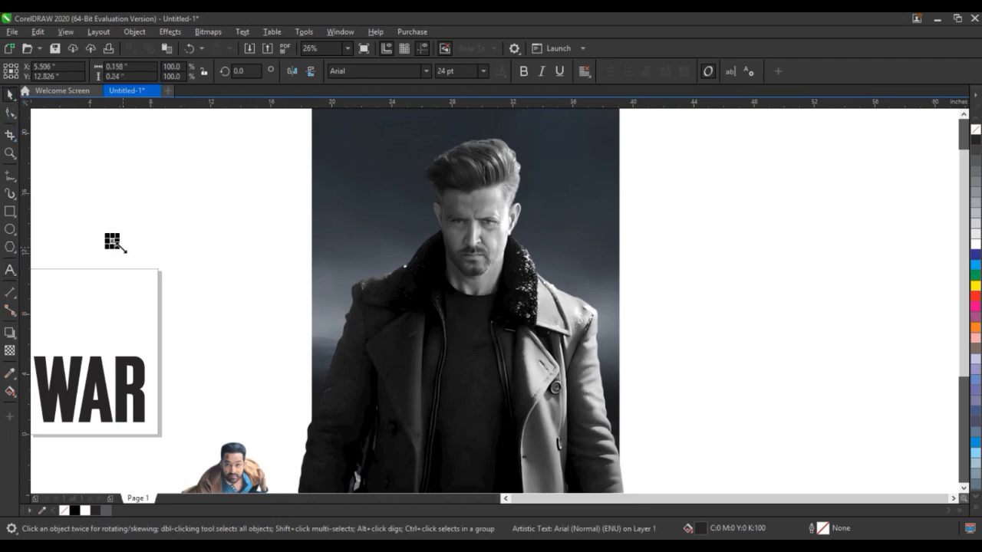
left_click_drag(119, 247, 265, 391)
left_click_drag(201, 283, 250, 253)
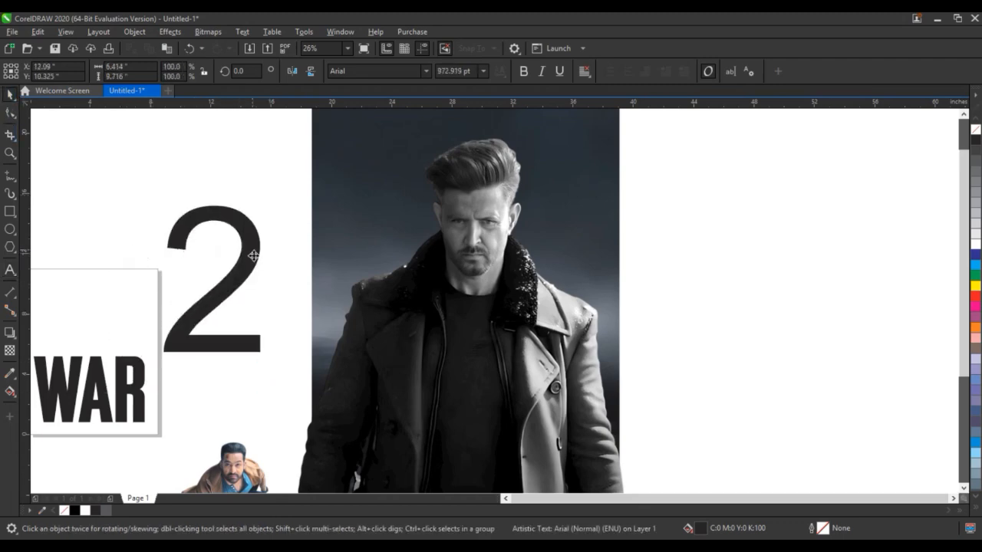
Set the "2" in the Geometr415 Blk BT font and place it over the man's chest.
left_click(425, 72)
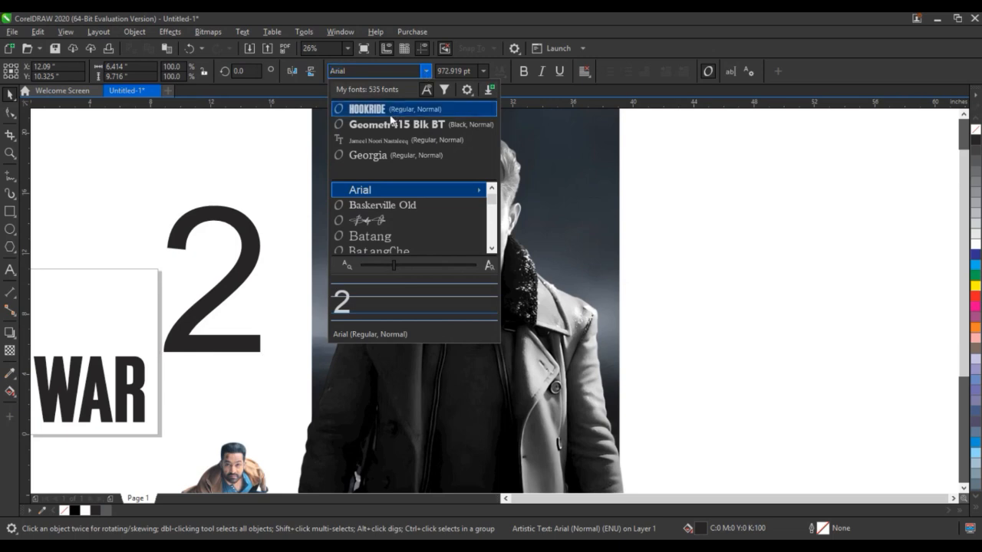
left_click(389, 125)
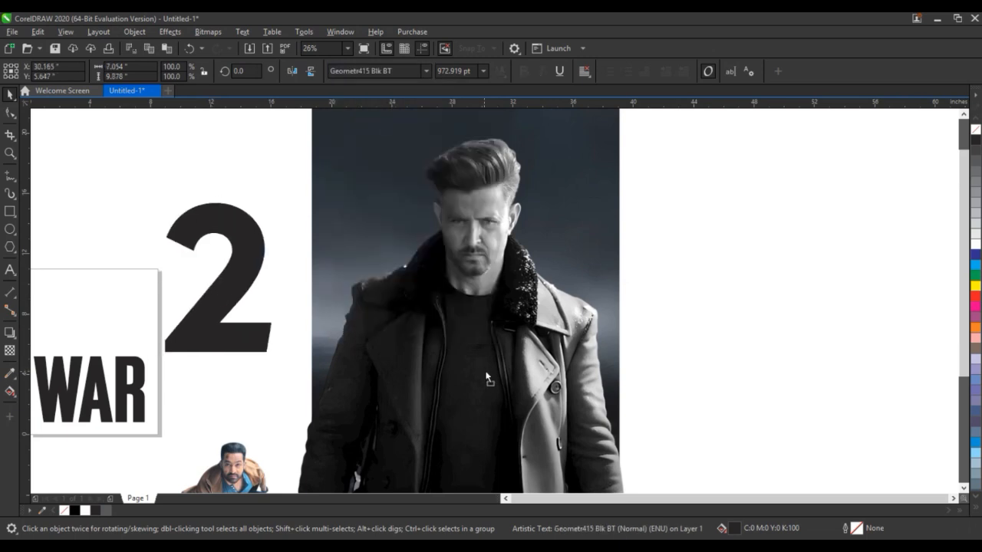
left_click_drag(214, 292, 469, 369)
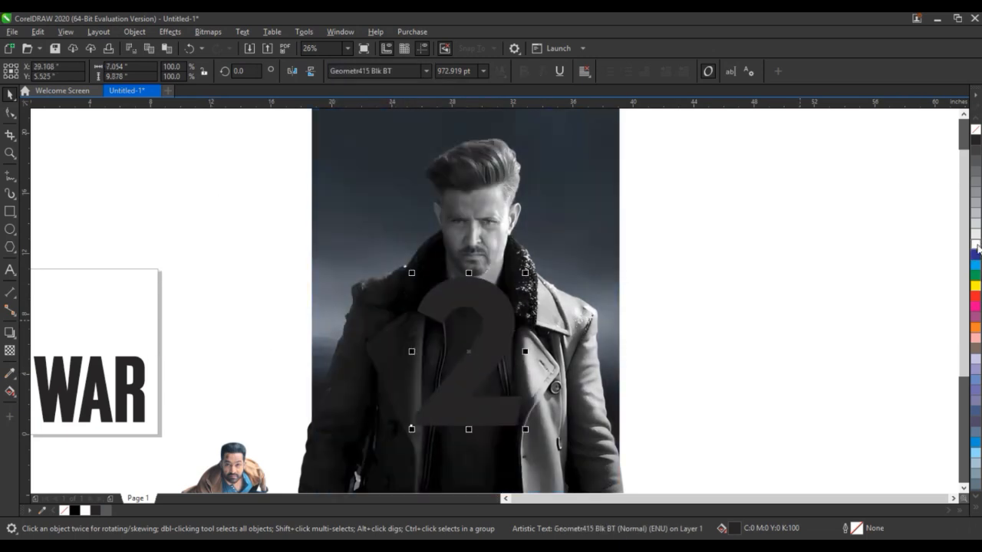
Fill the "2" with white and enlarge it over the man to about 17.3 by 24.2 inches.
left_click(976, 244)
left_click_drag(525, 273, 607, 206)
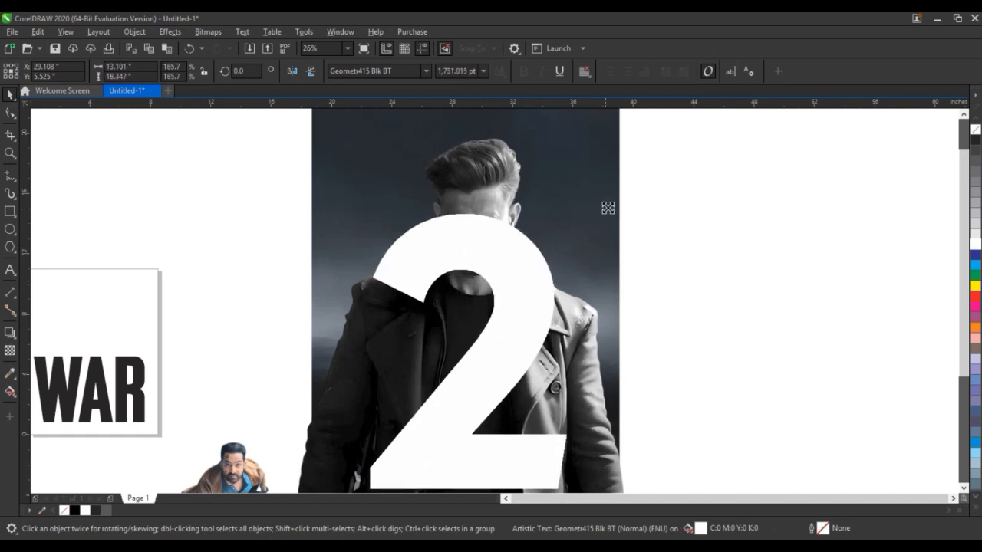
scroll(505, 317, "down", 2)
left_click_drag(505, 316, 489, 275)
left_click_drag(516, 365, 544, 407)
Remove the fill of the "2", convert it to curves and give its white outline a width of 8 pt.
key("shift+F2")
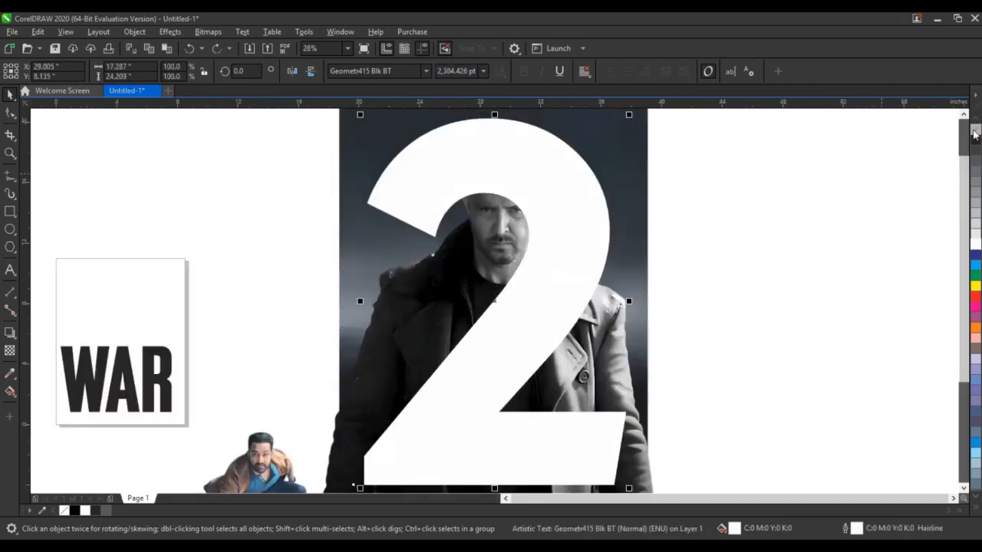
left_click(975, 129)
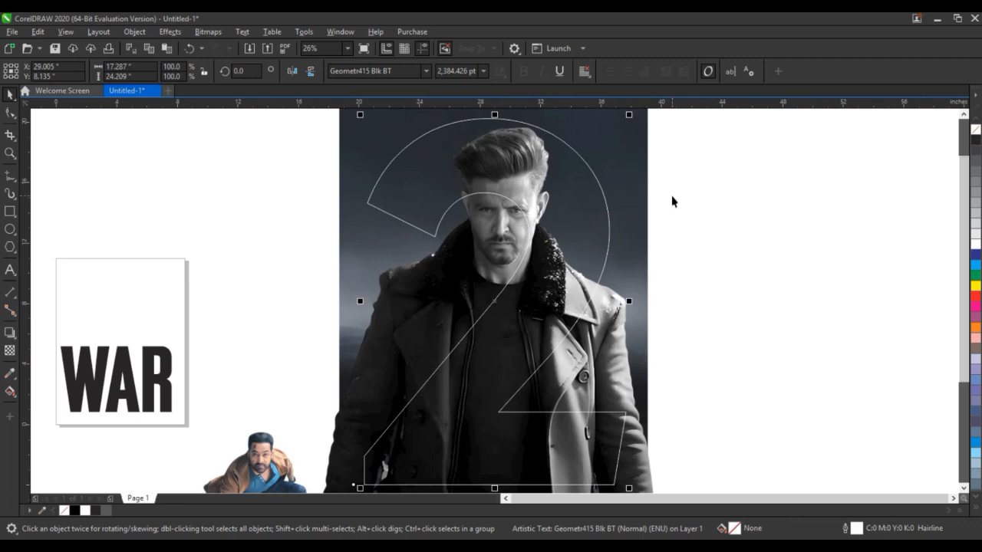
key("ctrl+q")
left_click(384, 71)
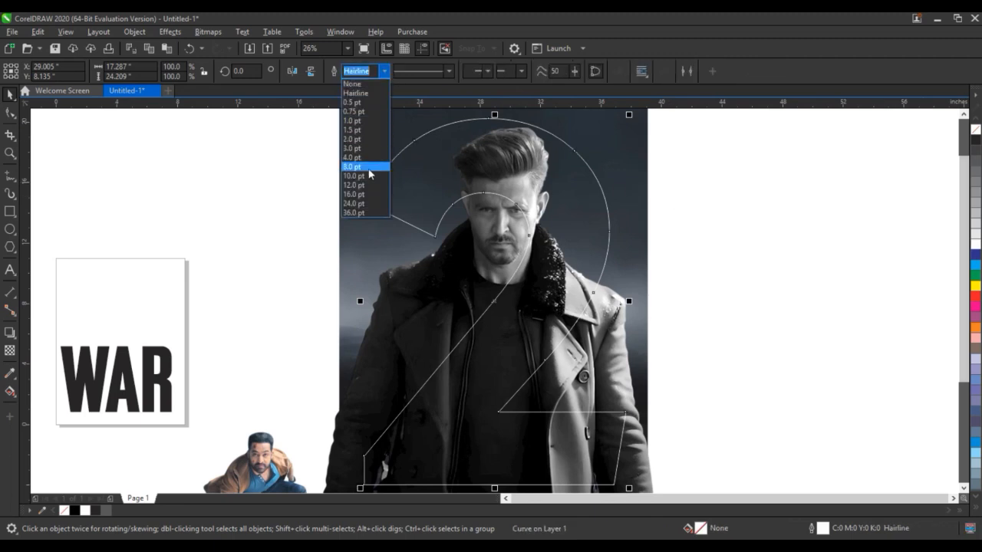
left_click(369, 166)
Scale the outlined "2" to about 19.3 by 27 inches so it spans most of the poster.
left_click_drag(628, 114, 619, 165)
scroll(581, 205, "down", 1)
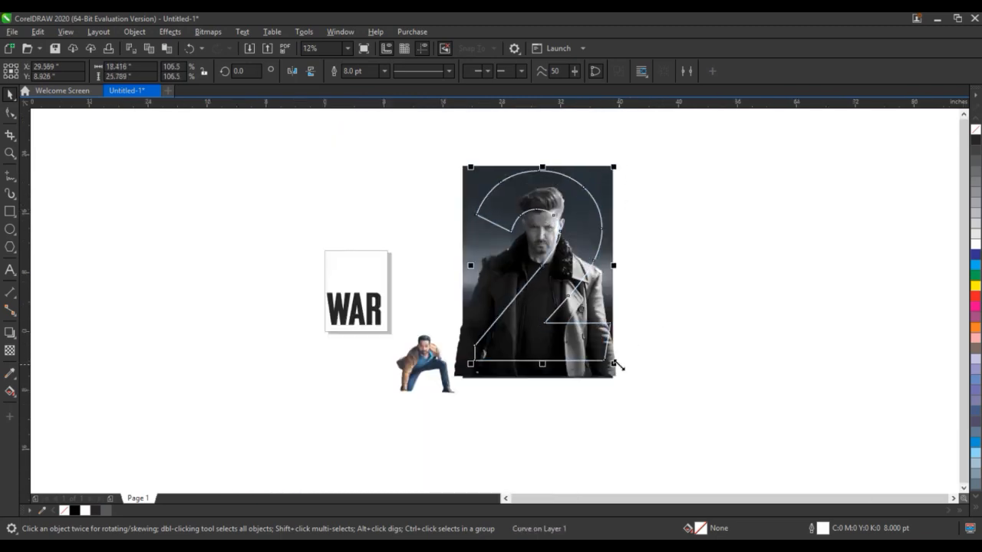
left_click_drag(614, 364, 618, 370)
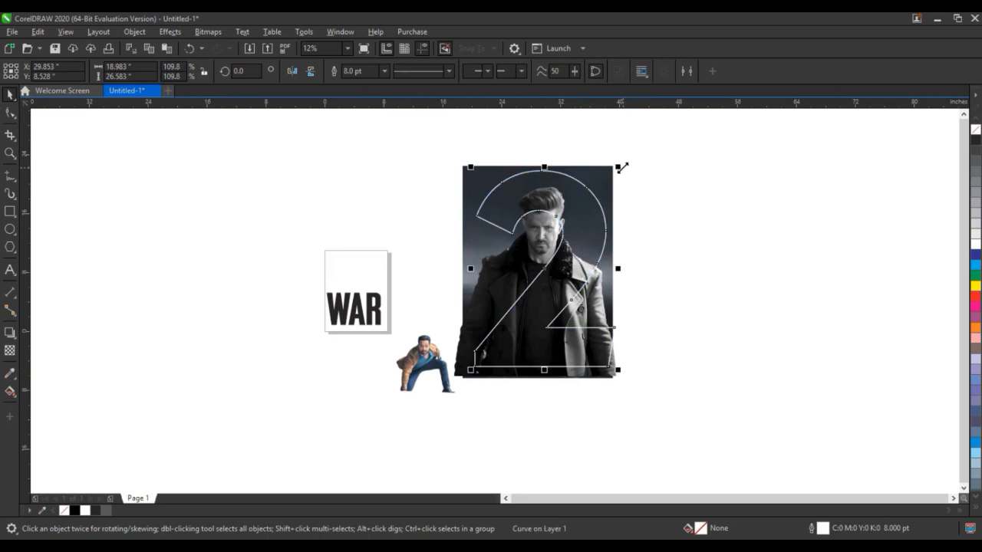
left_click_drag(622, 167, 622, 166)
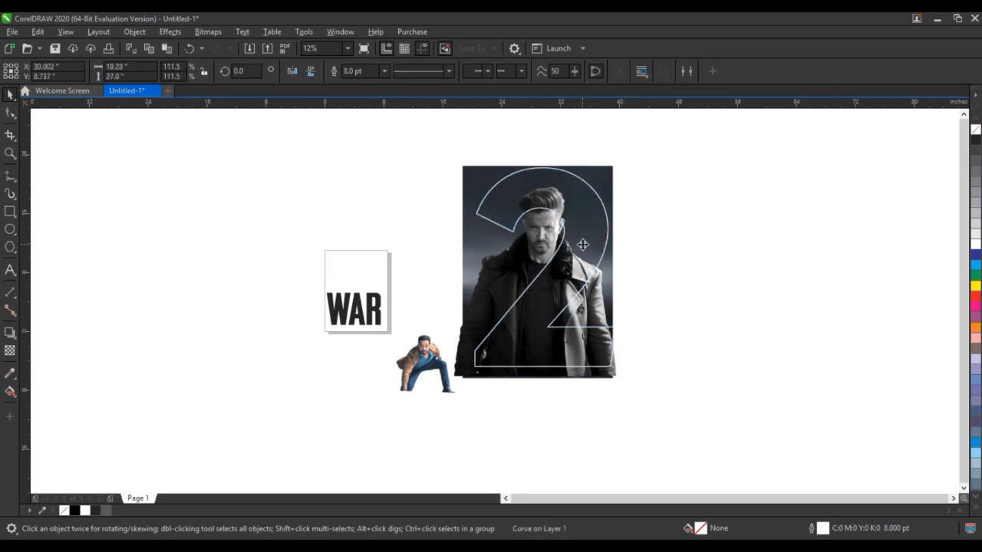
left_click(583, 245)
Fill the large outlined "2" on the poster with white.
left_click_drag(721, 138, 436, 399)
key("shift+F2")
key("Escape")
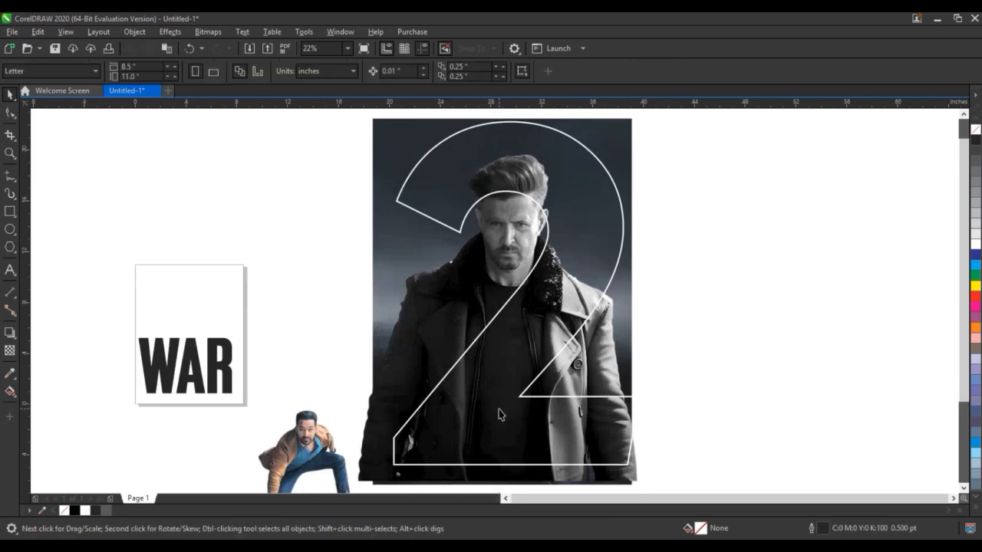
left_click(521, 361)
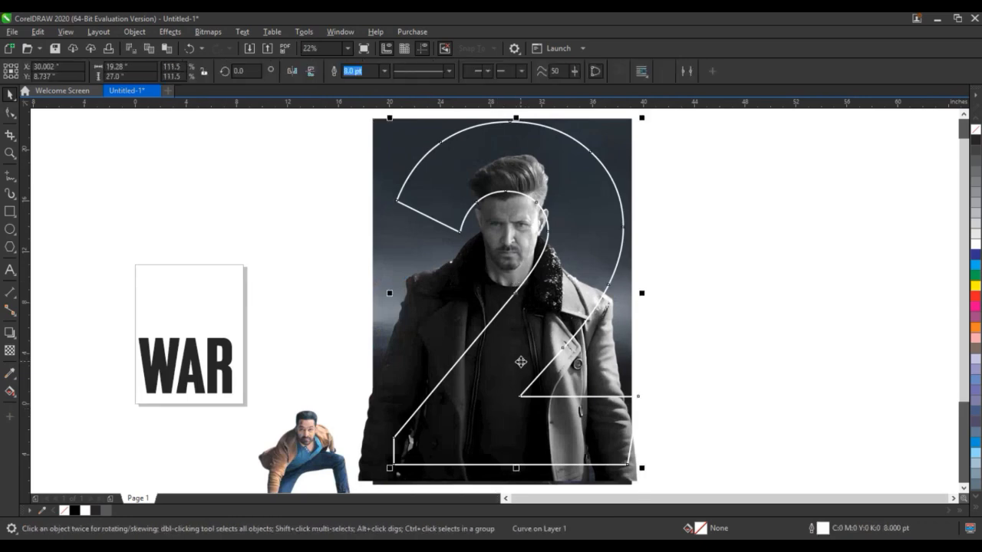
left_click(975, 244)
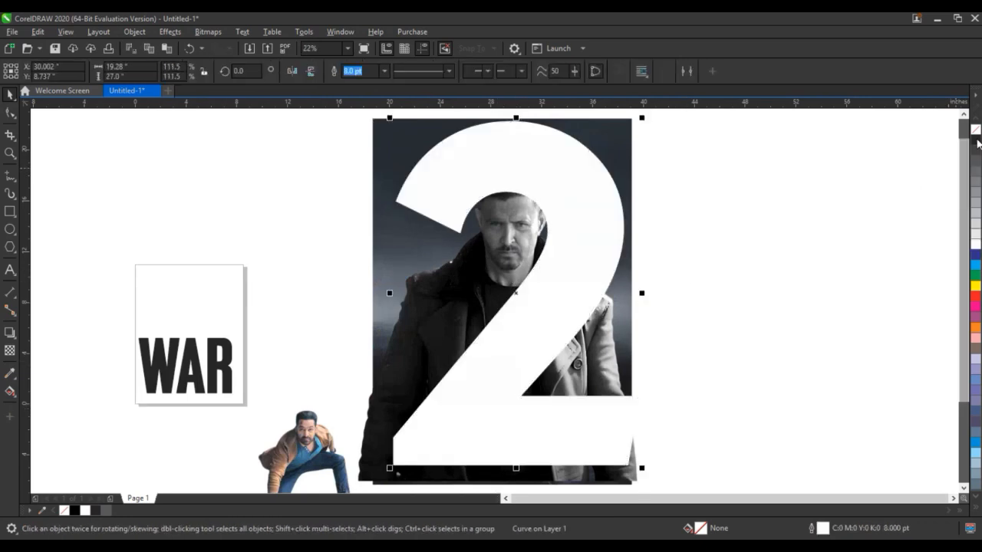
left_click(874, 176)
Place a copy of the man in front of the "2" and reshape its outline diagonally so his head and left shoulder overlap the number.
left_click(427, 339)
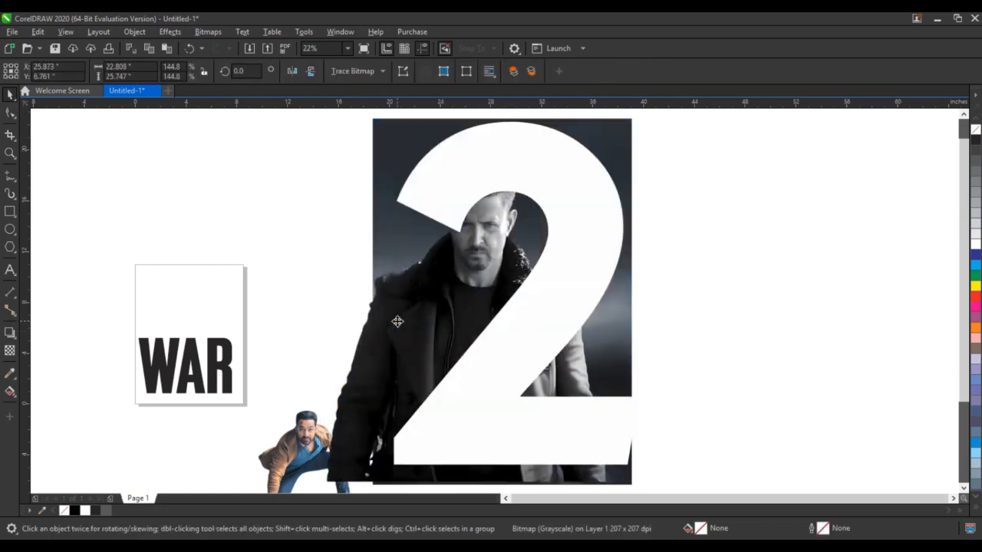
left_click_drag(397, 321, 219, 334)
key("ctrl+z")
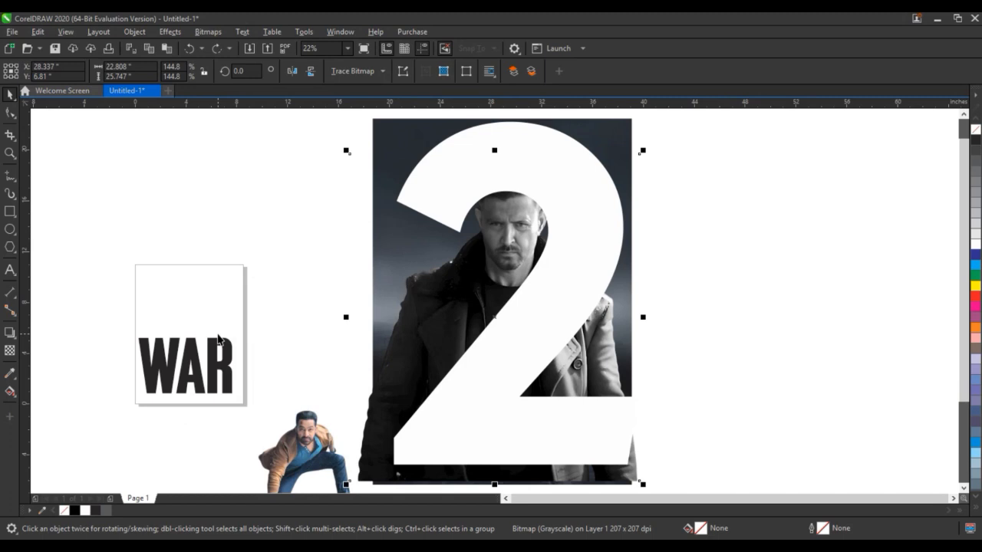
key("ctrl+Home")
key("F10")
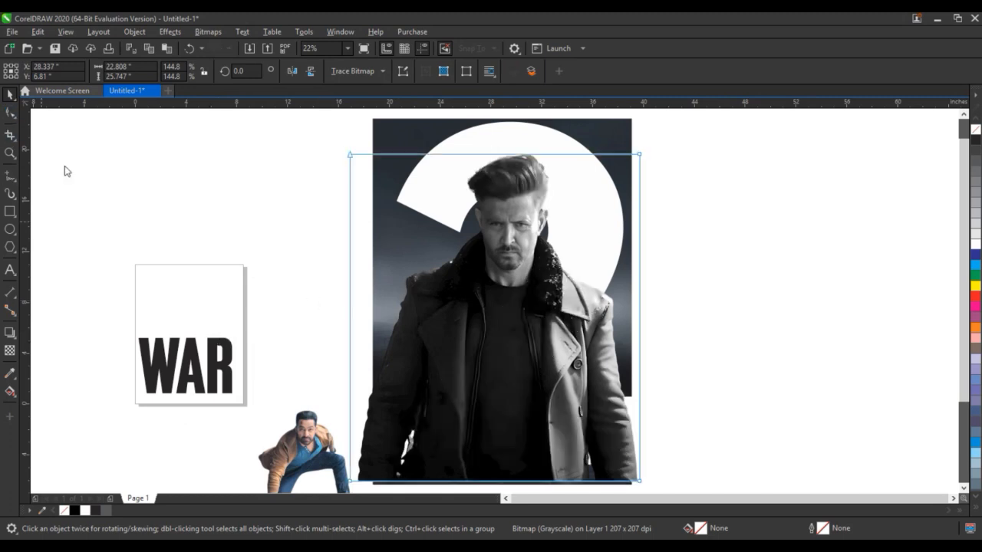
left_click_drag(641, 482, 546, 222)
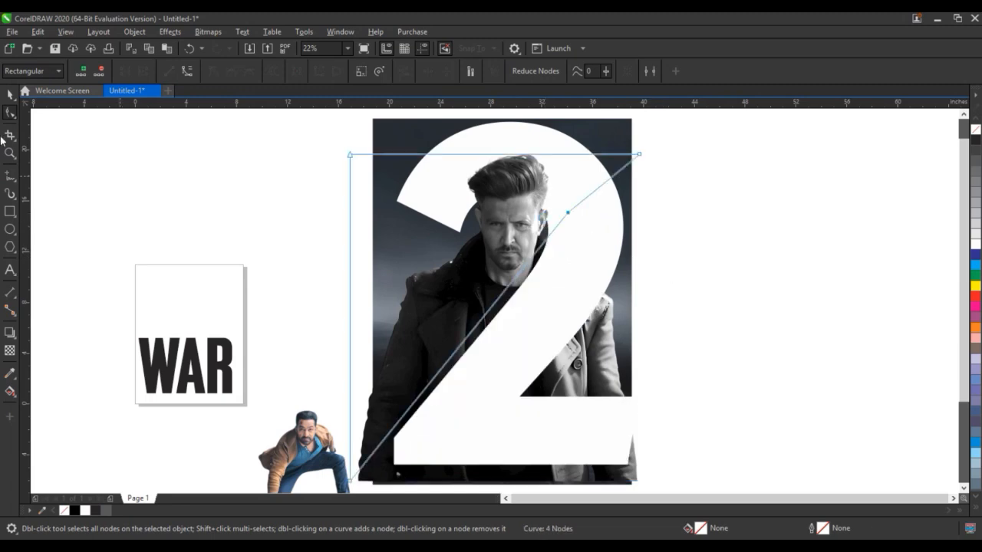
left_click(10, 96)
left_click(653, 201)
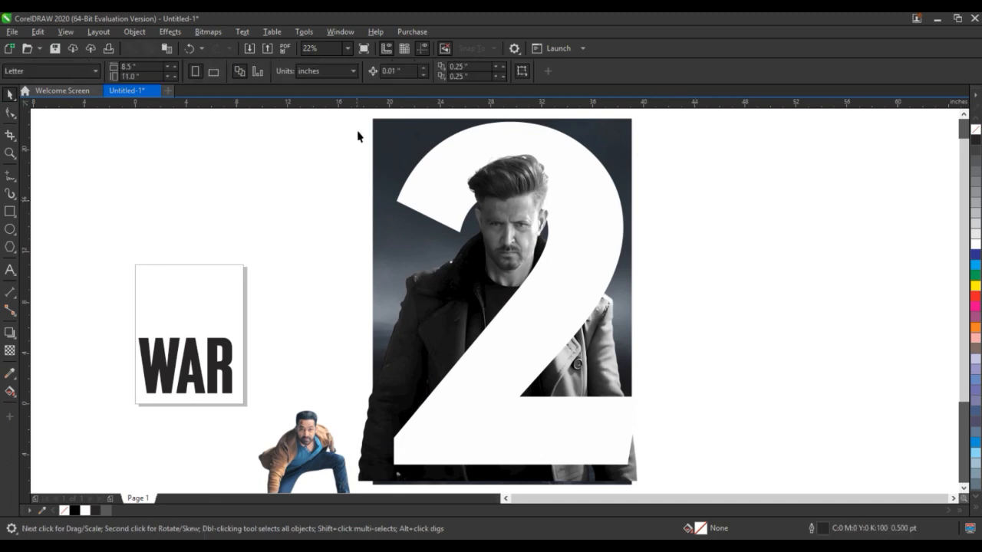
left_click(526, 188)
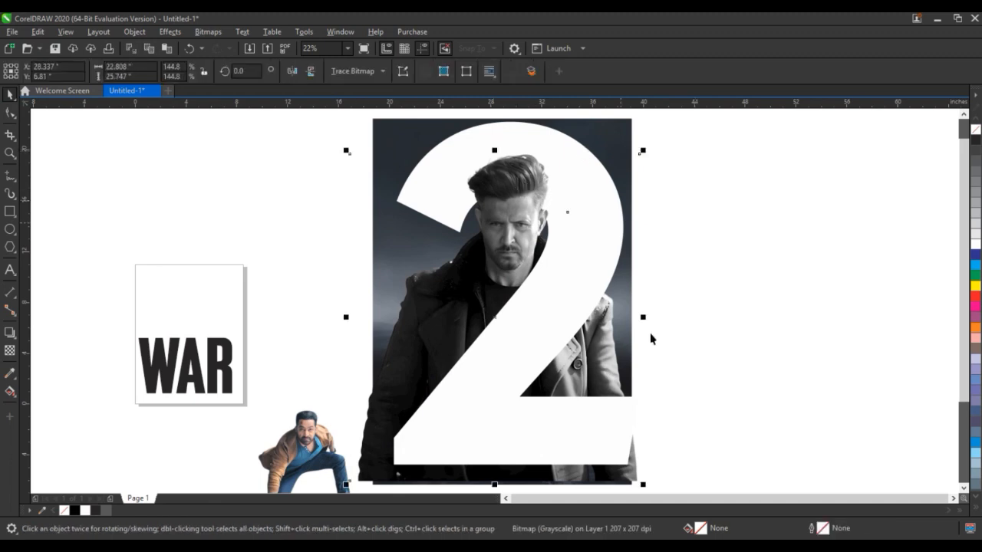
left_click(674, 165)
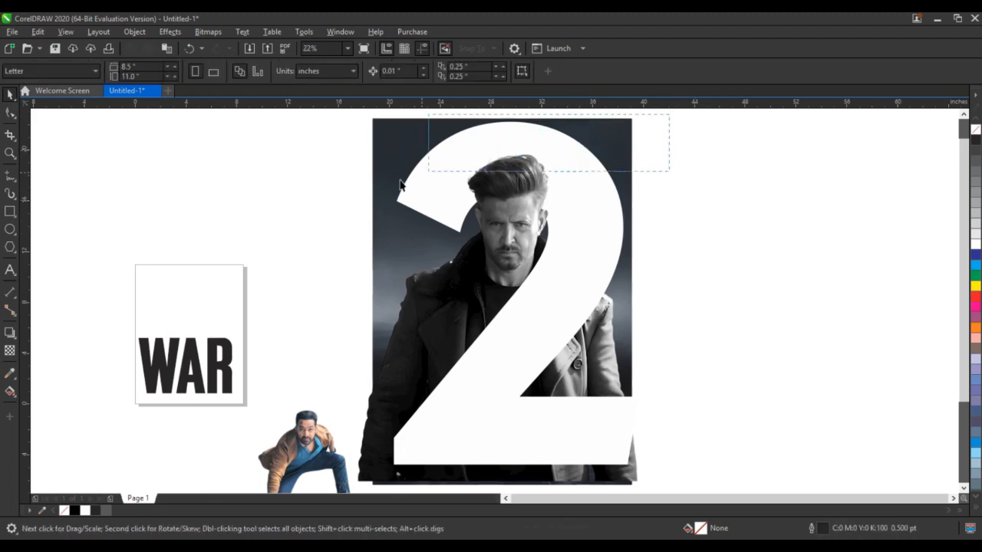
Scale both man images and the "2" together to 98%, about 22.3 by 27.7 inches, and shift them slightly down on the background.
scroll(338, 460, "down", 1)
left_click_drag(326, 471, 328, 469)
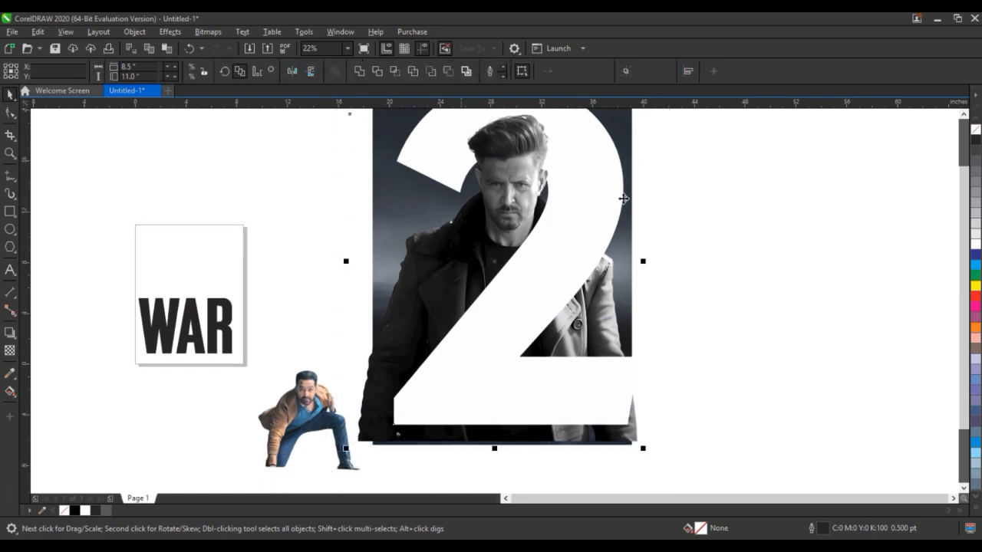
left_click(964, 115)
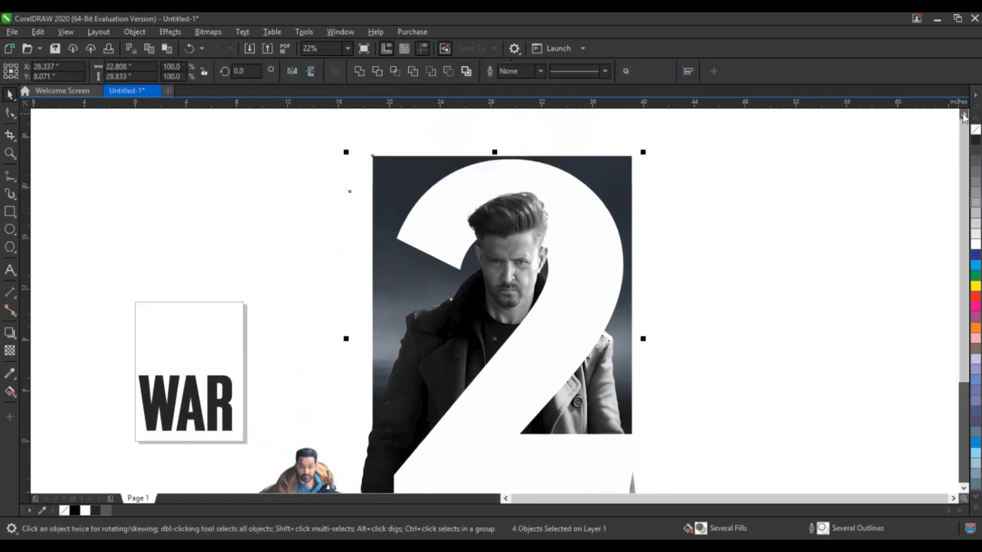
left_click(625, 156, "shift")
left_click_drag(645, 154, 643, 158)
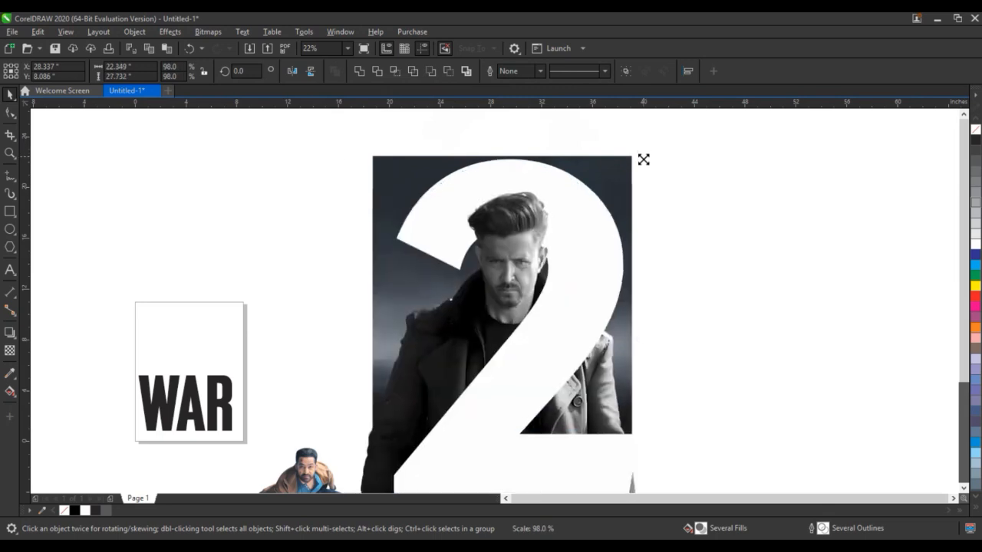
left_click_drag(577, 203, 577, 205)
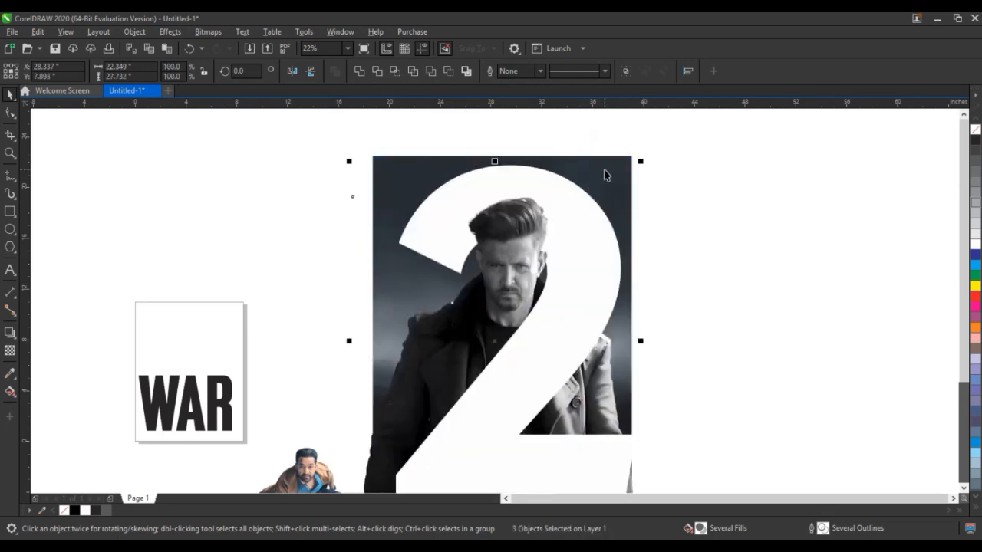
left_click(604, 168)
scroll(605, 162, "down", 1)
PowerClip a copy of the full man image inside the large "2".
left_click(574, 330)
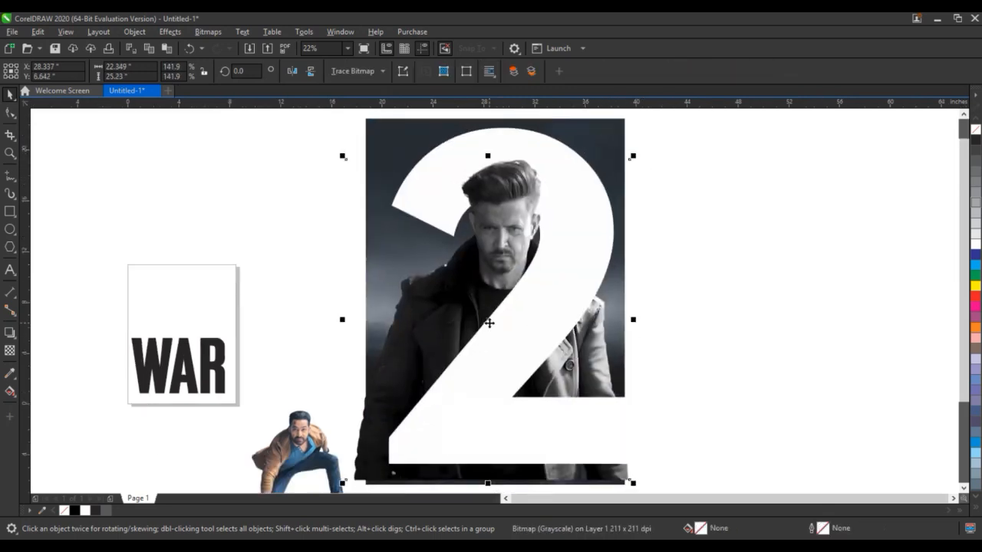
left_click_drag(488, 323, 568, 324)
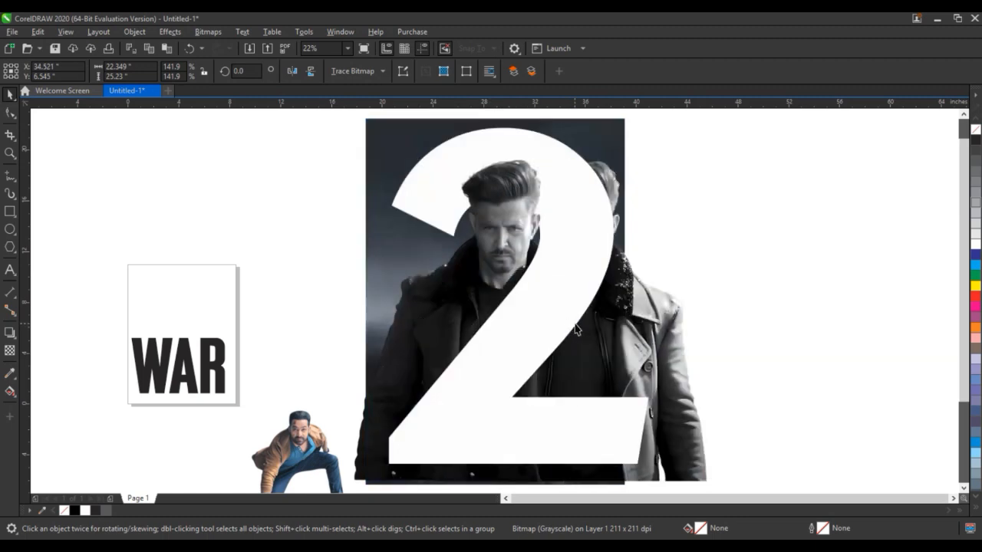
key("ctrl+z")
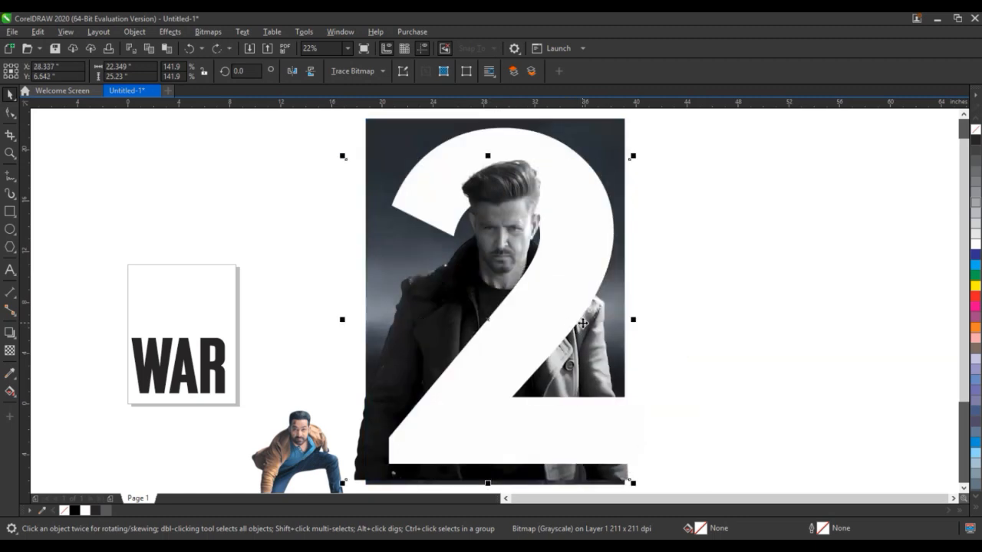
left_click(135, 32)
mouse_move(156, 79)
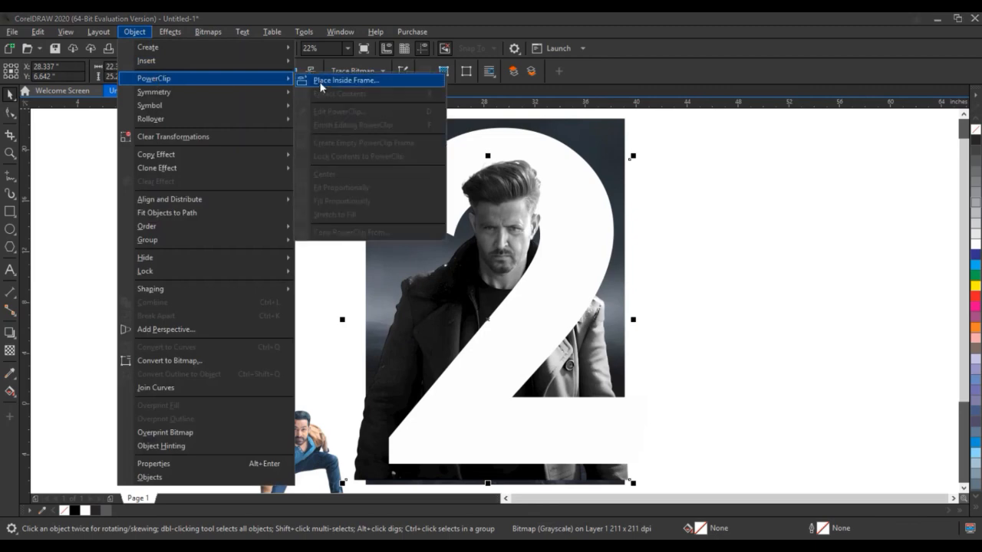
left_click(320, 82)
left_click(467, 439)
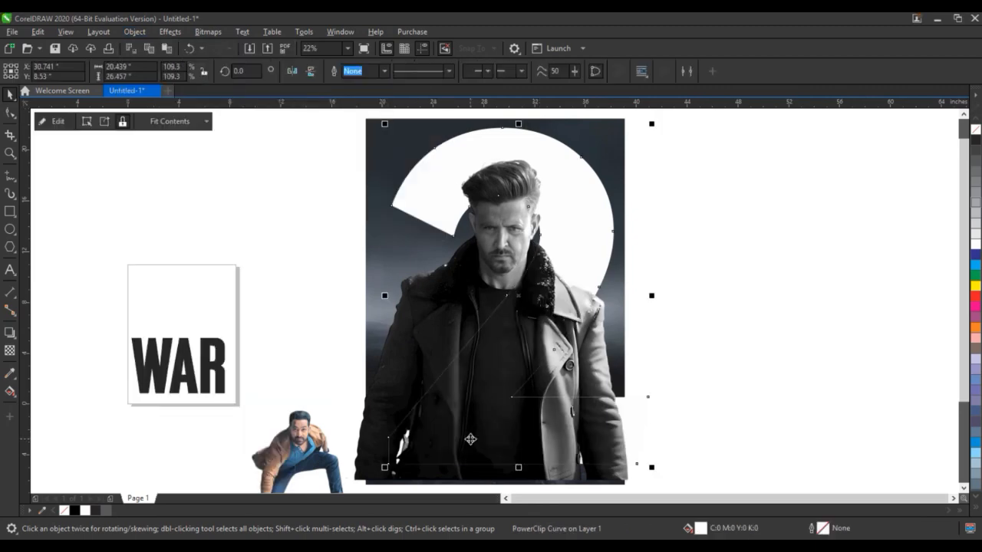
left_click(771, 357)
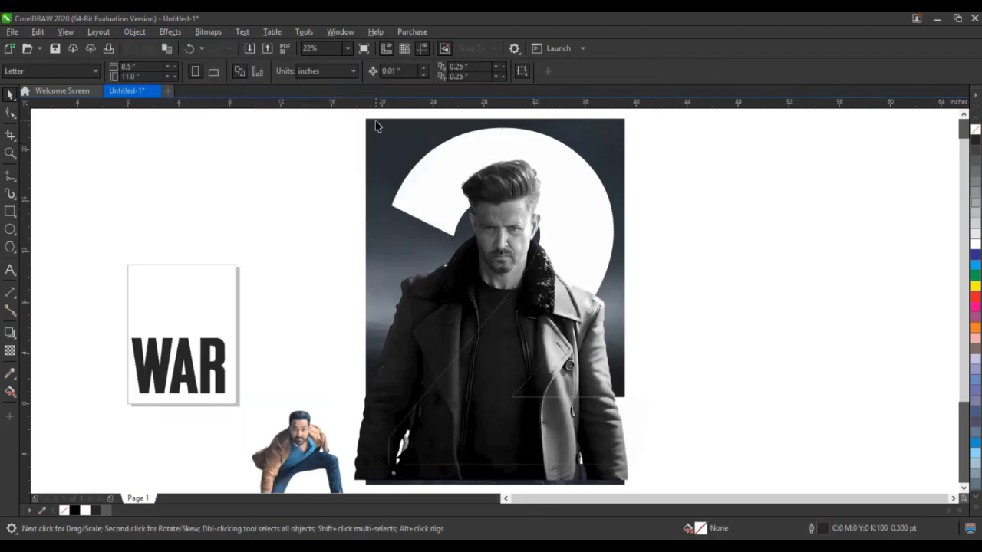
left_click_drag(377, 123, 340, 135)
key("ctrl+z")
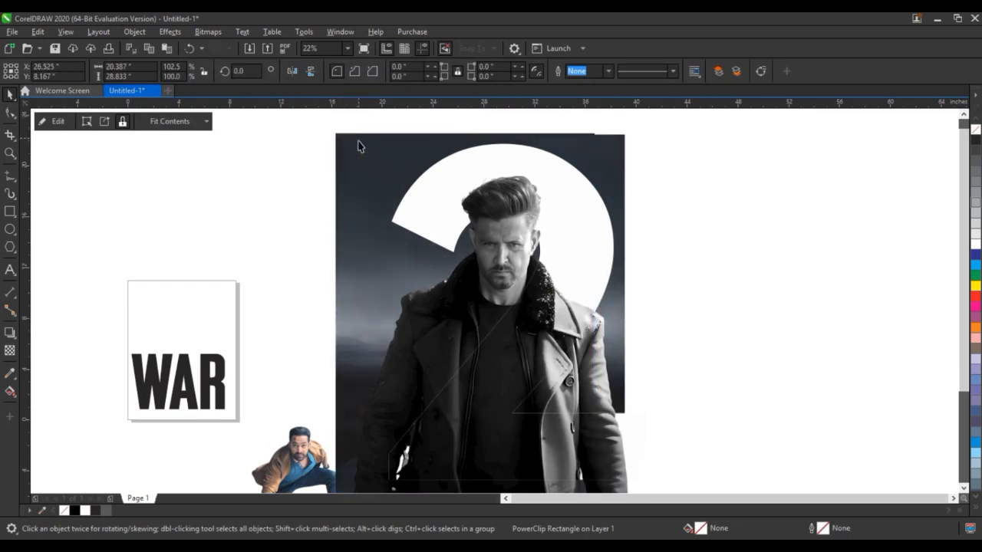
key("ctrl+z")
PowerClip a copy of the road background inside the large "2".
right_click(366, 142)
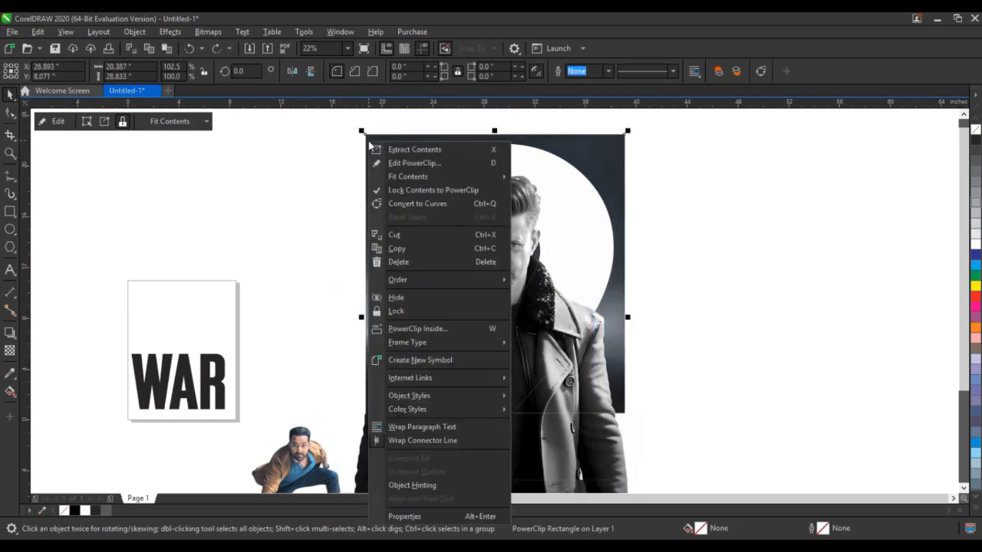
left_click(429, 329)
left_click(519, 440)
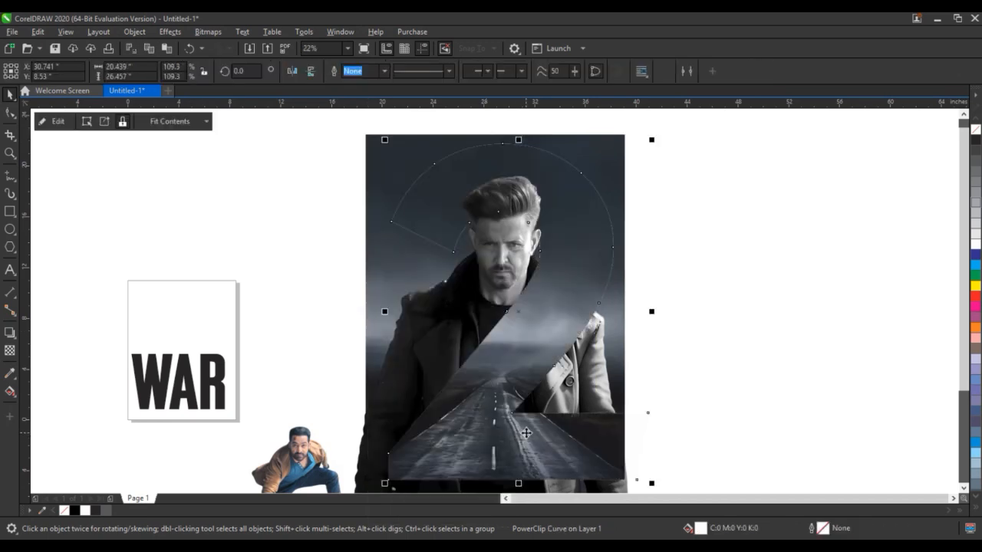
Inside the "2" PowerClip, send the road background behind the man and convert both to one 300 dpi RGB bitmap.
right_click(526, 434)
left_click(553, 73)
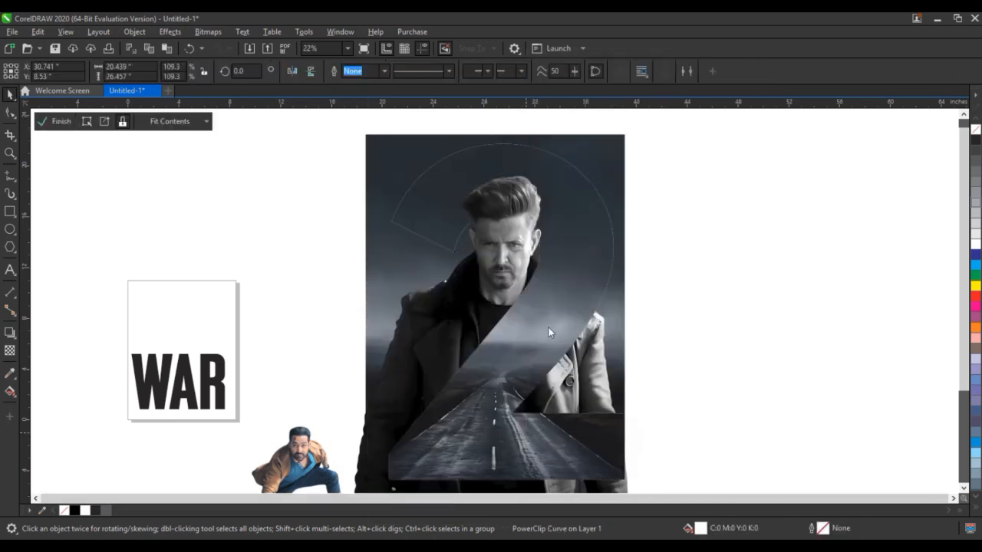
left_click(500, 414)
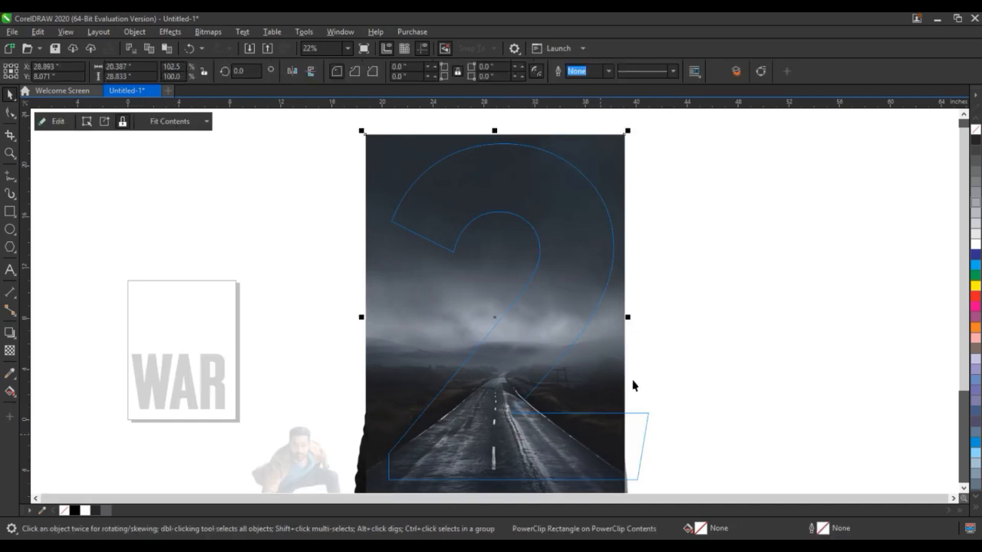
key("shift+Page_Down")
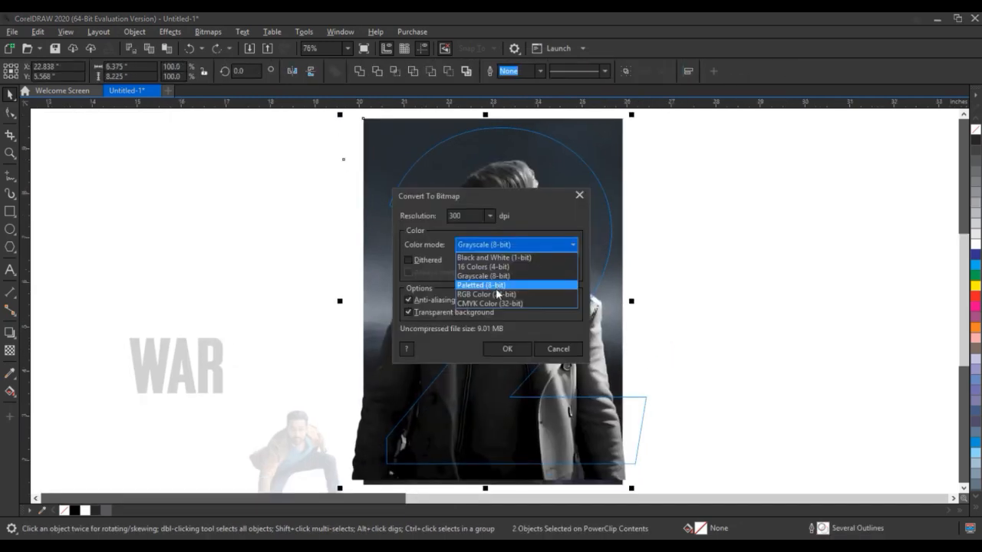
left_click(530, 284)
left_click(504, 344)
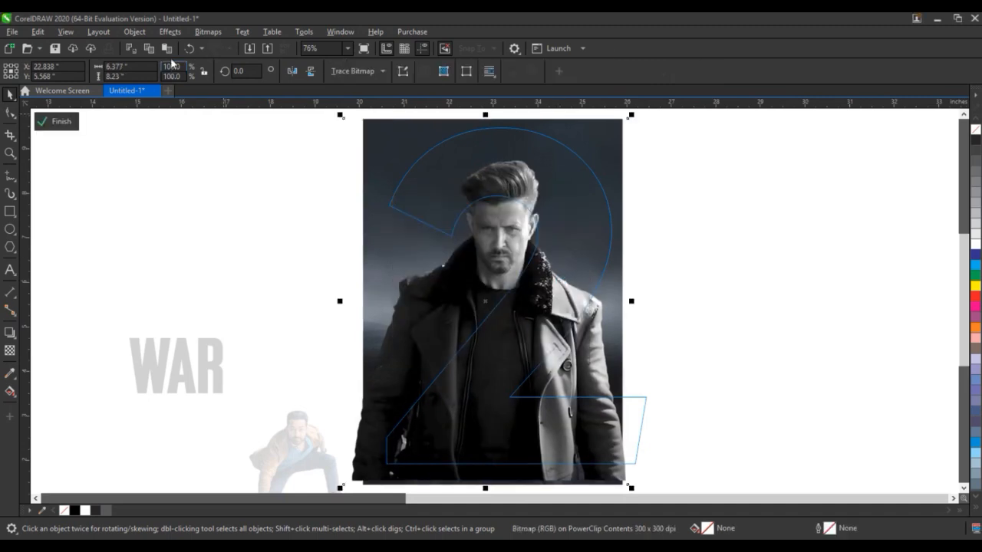
Apply a Gaussian Blur to the combined bitmap inside the "2".
left_click(169, 34)
mouse_move(184, 105)
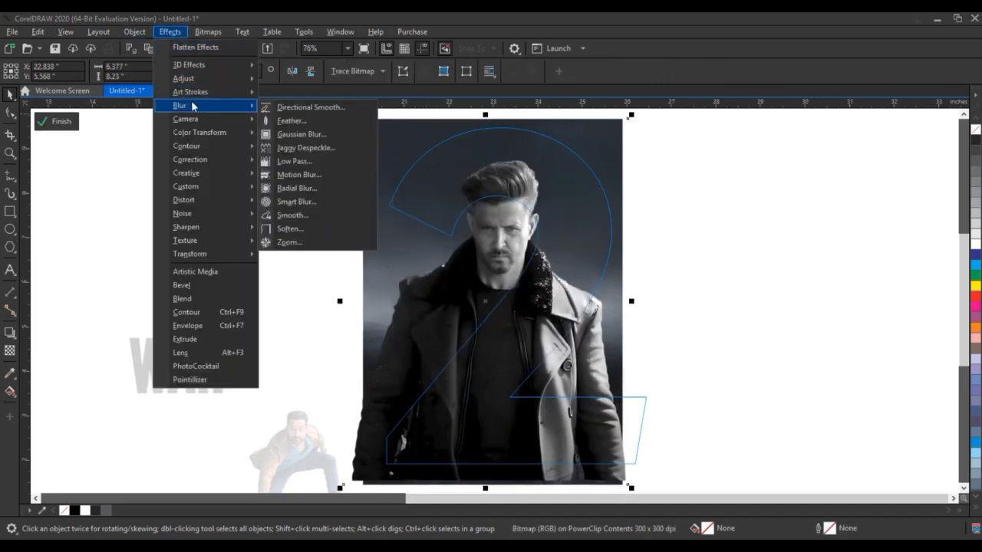
left_click(299, 123)
left_click_drag(475, 270, 485, 270)
left_click(567, 302)
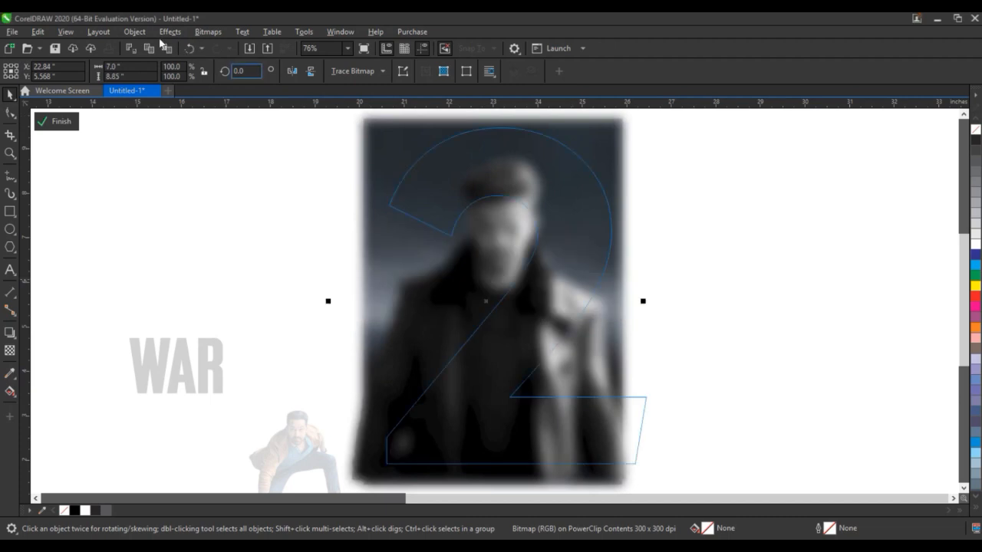
Adjust the blurred bitmap with brightness 11, contrast 10 and intensity 12.
left_click(170, 31)
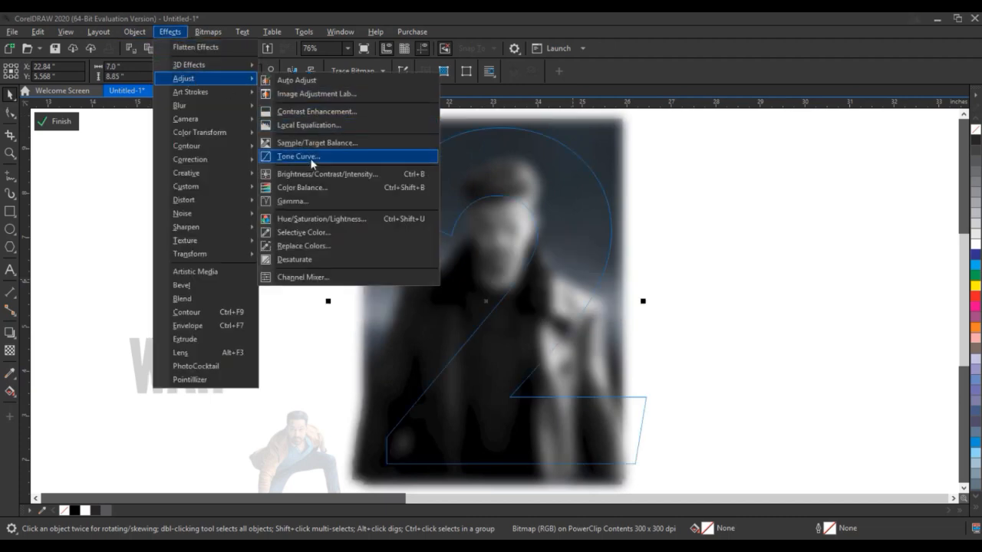
left_click(311, 176)
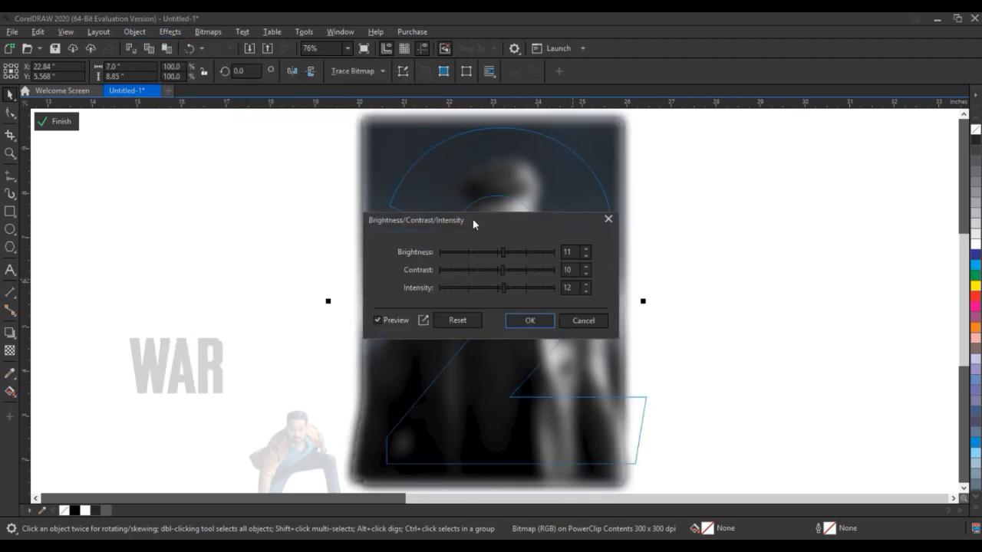
left_click_drag(473, 219, 720, 208)
left_click(768, 312)
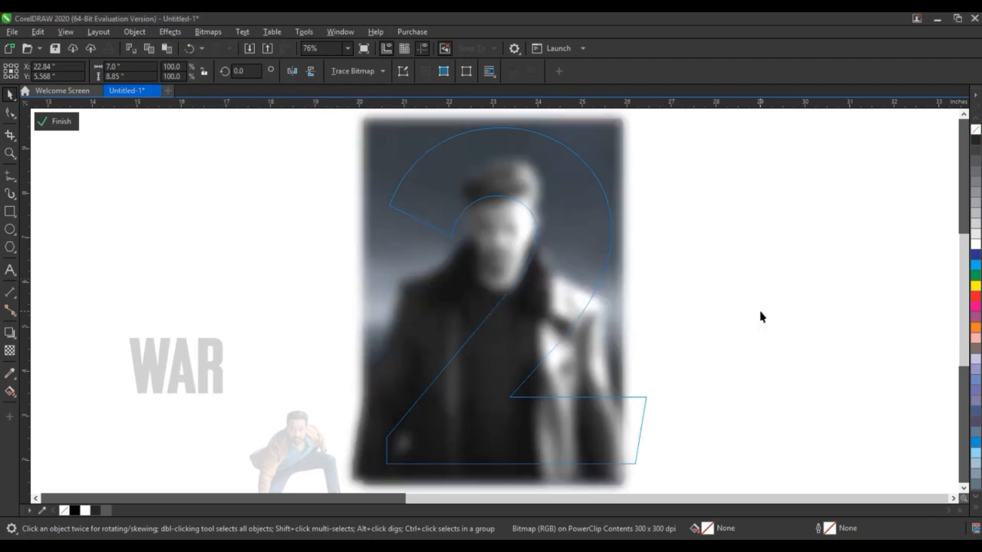
Finish editing the PowerClip and remove the white fill of the "2".
left_click(74, 123)
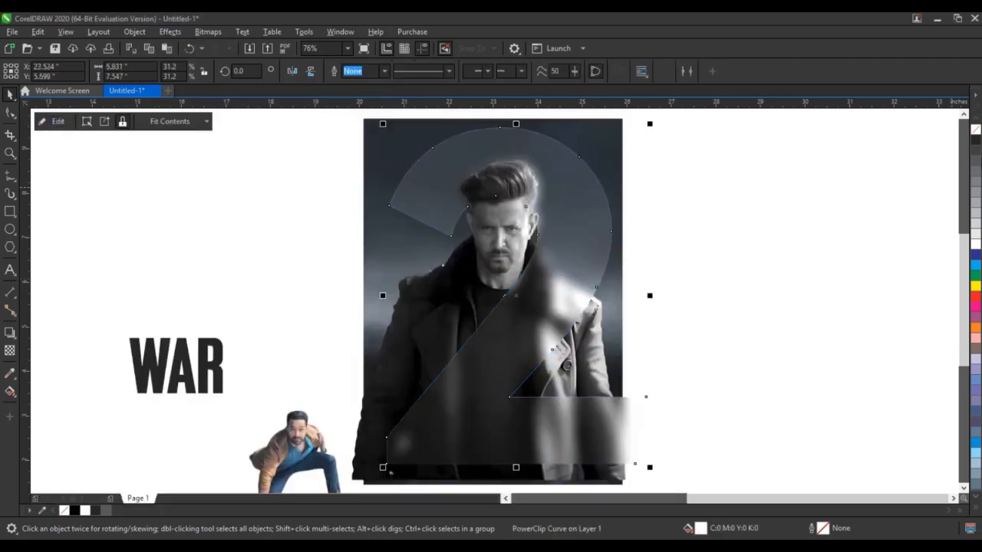
left_click(976, 130)
left_click(828, 230)
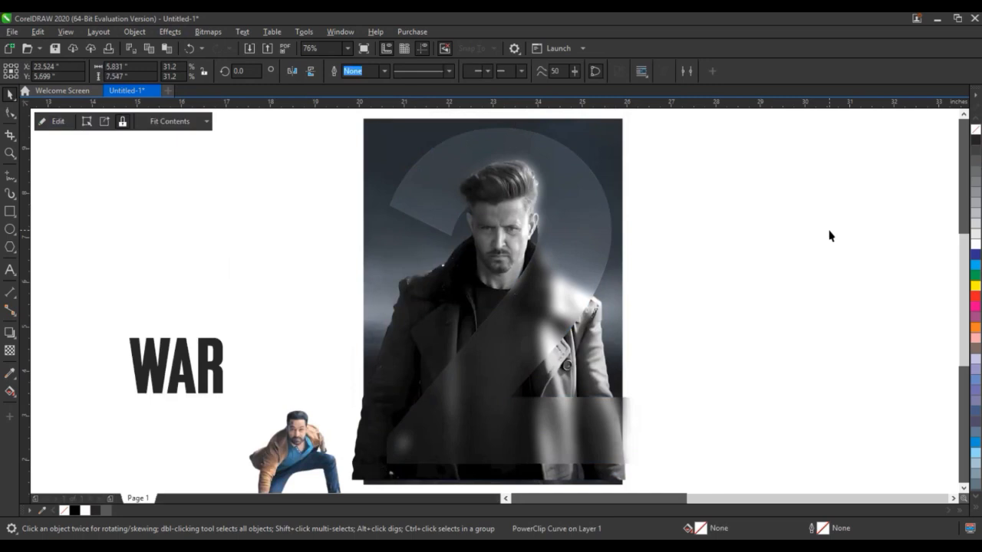
left_click(535, 316)
left_click(735, 311)
left_click(10, 154)
left_click_drag(389, 145, 626, 329)
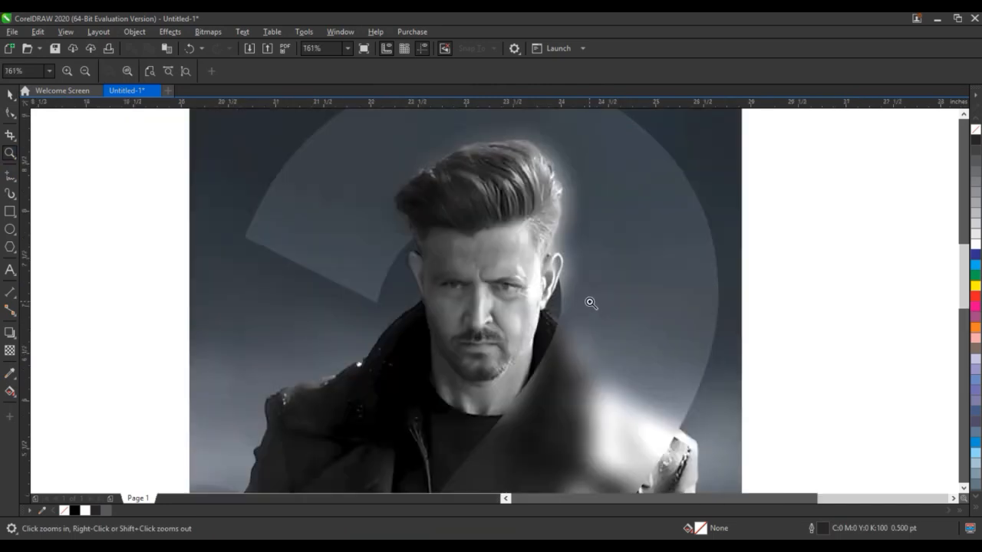
right_click(590, 303)
left_click(14, 94)
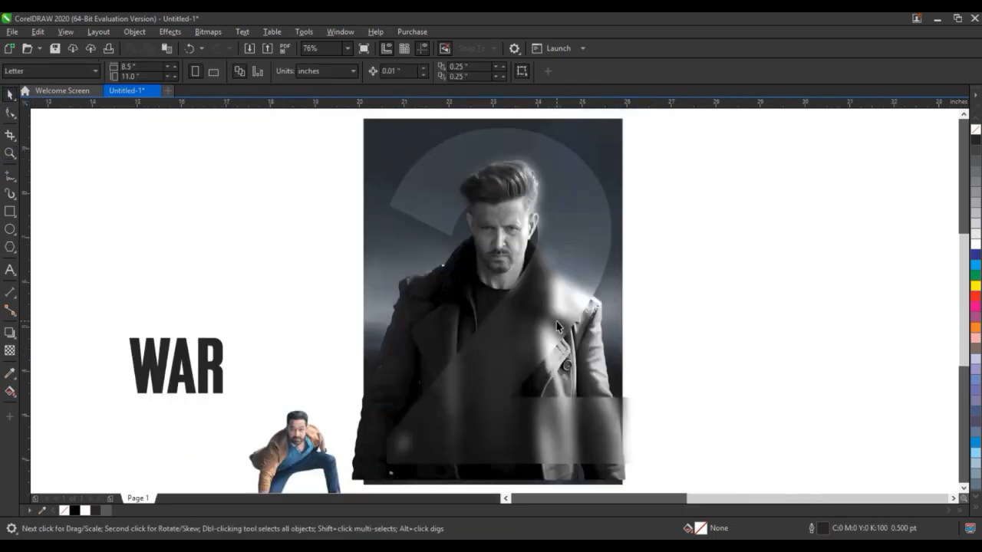
Add a Multiply drop shadow to the glass-like "2", offset about -0.201 and -0.017 inches, with opacity 93 and feather 15.
left_click(596, 285)
left_click(10, 333)
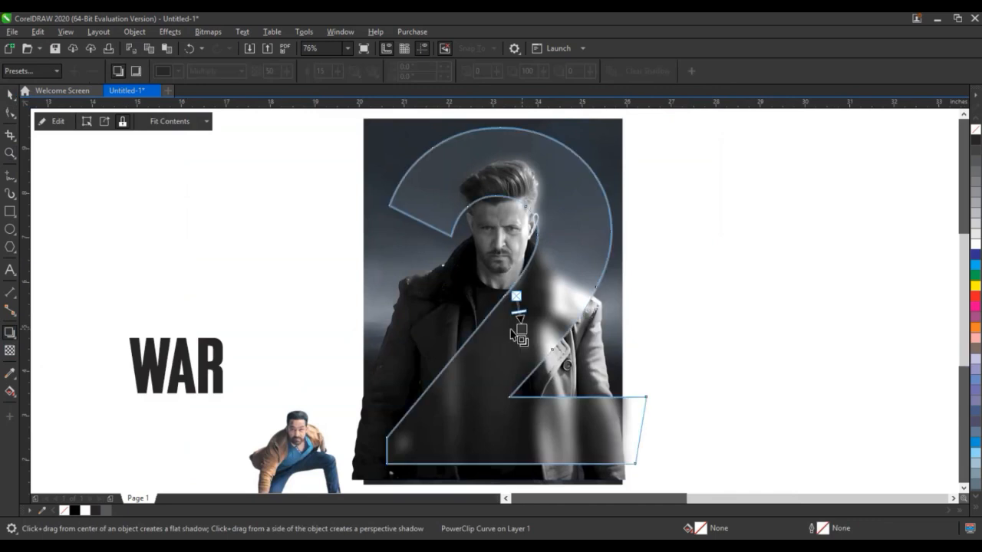
left_click_drag(515, 296, 379, 309)
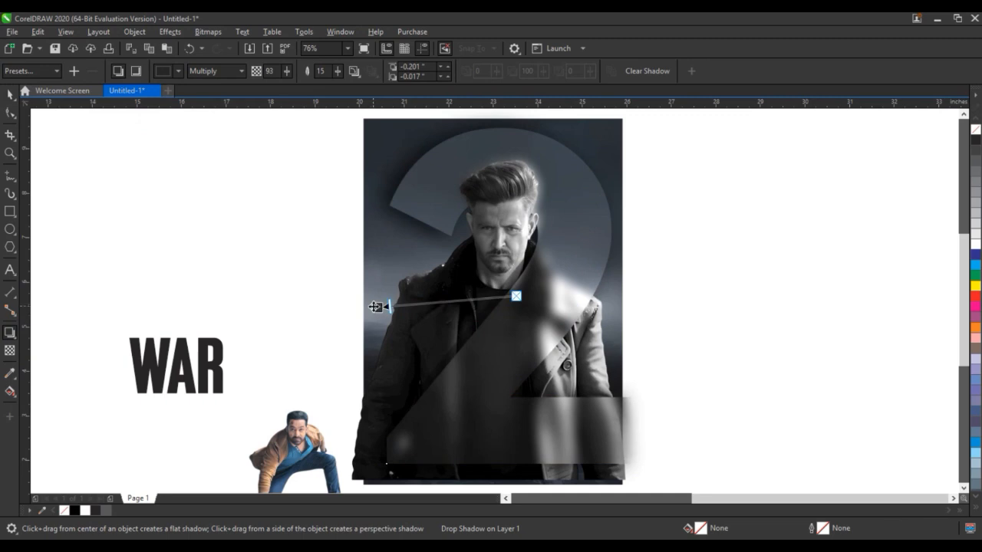
Change the drop shadow colour of the glass-like "2" to a deeper black.
left_click(178, 73)
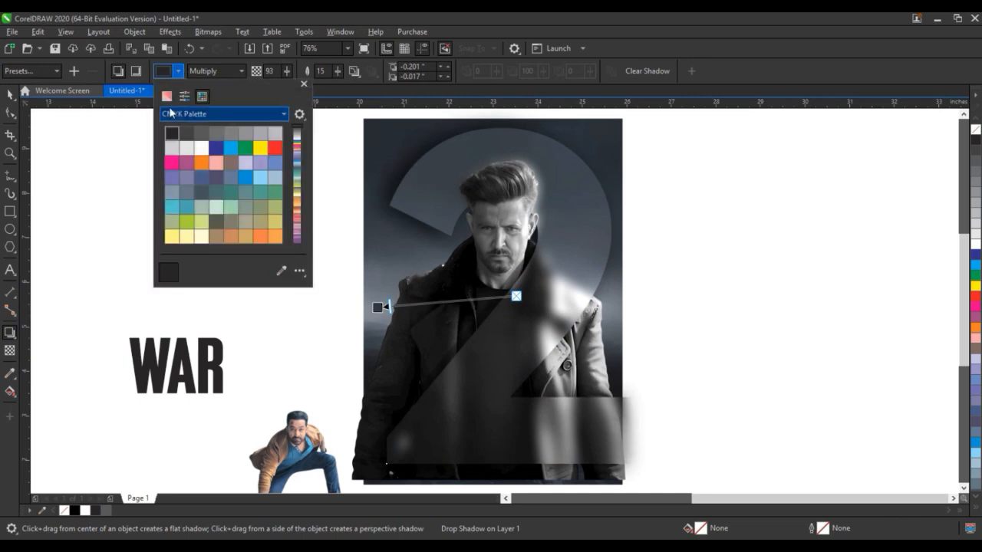
left_click(166, 98)
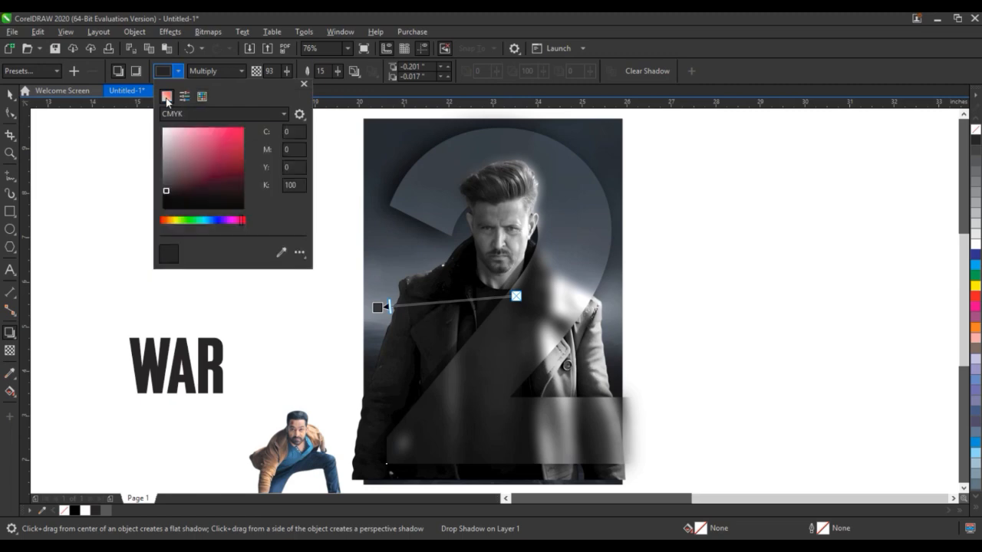
left_click(203, 206)
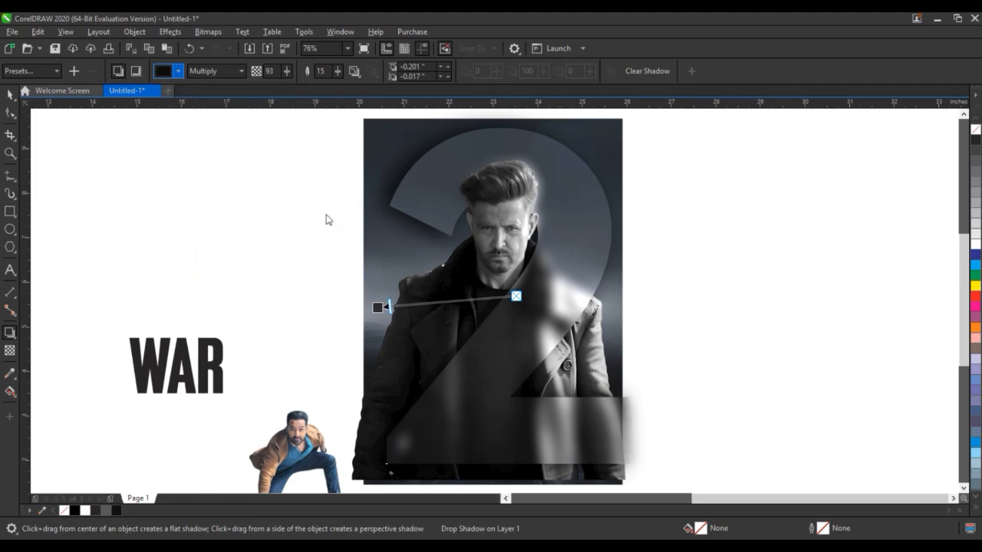
Convert the picture of the crouching man to a grayscale bitmap at 300 dpi.
left_click(10, 96)
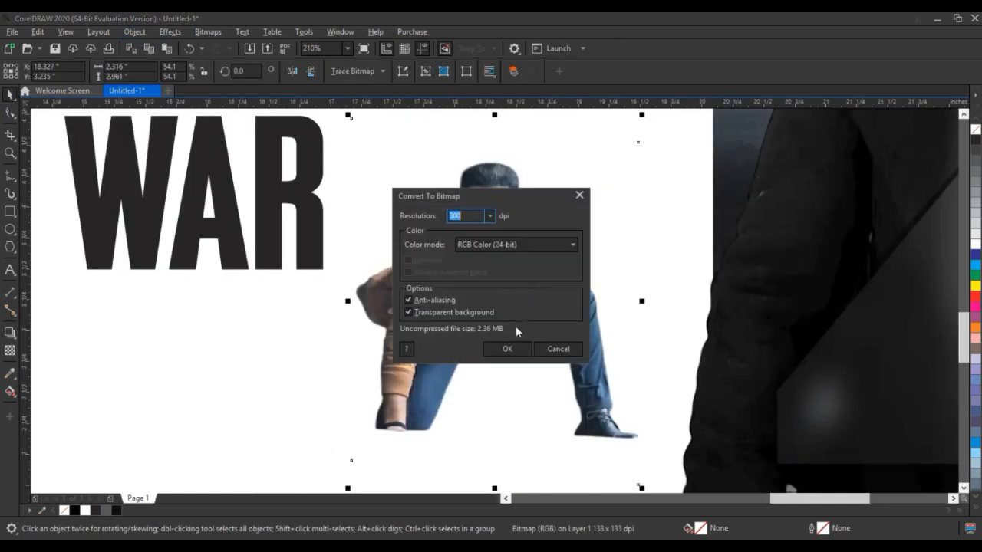
left_click(491, 246)
left_click(495, 281)
left_click(499, 349)
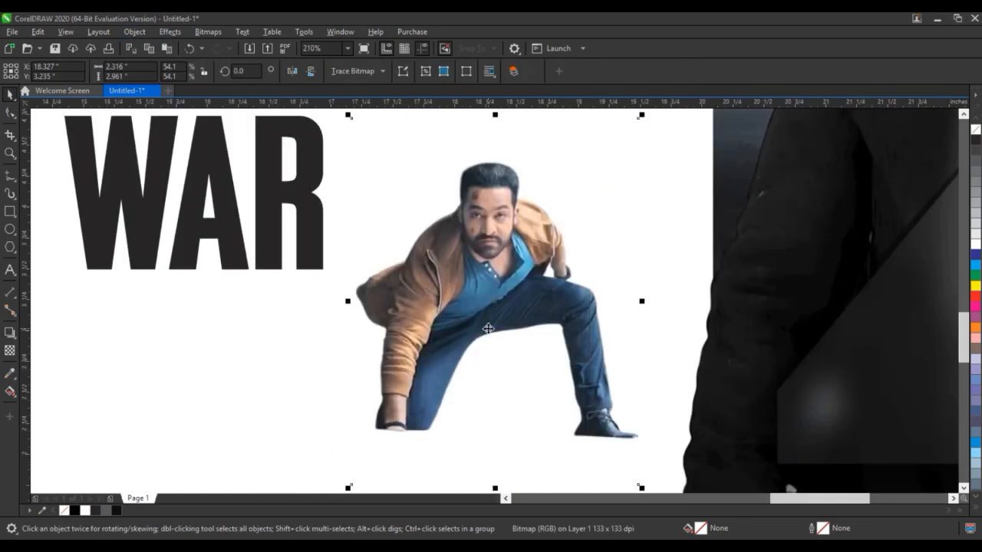
Move the crouching man onto the lower part of the poster and bring him to the front.
scroll(300, 296, "down", 5)
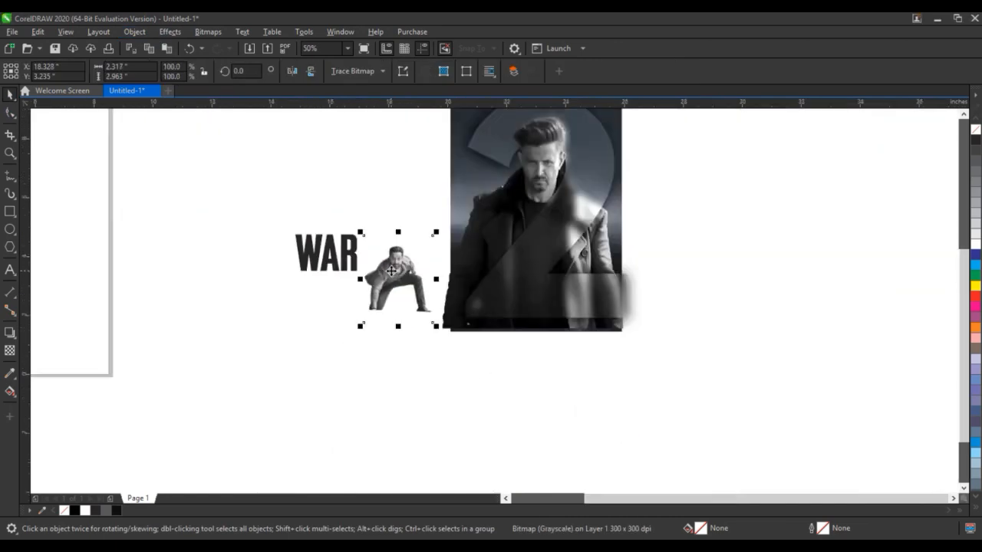
left_click_drag(390, 280, 506, 271)
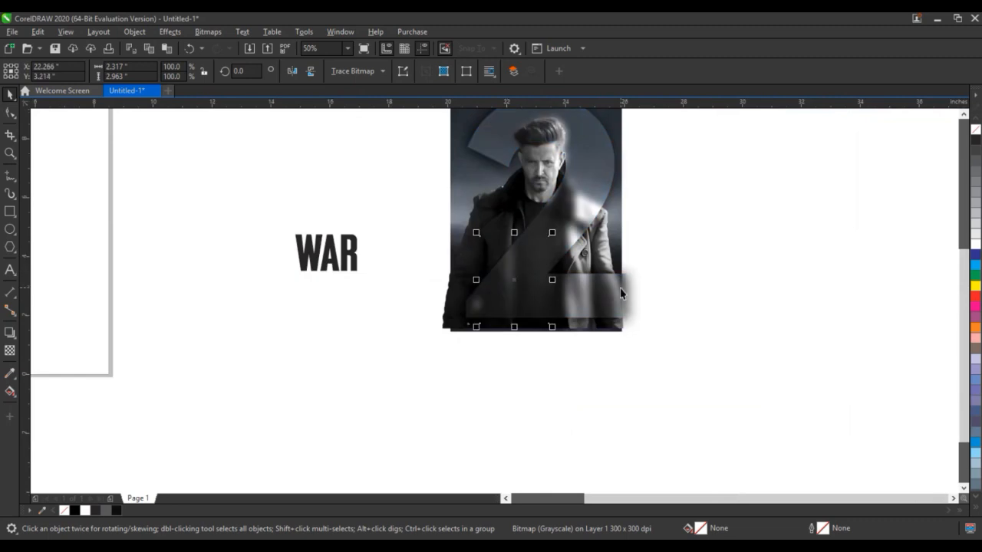
key("shift+Page_Up")
Enlarge the crouching man to about 3.77 by 4.82 inches and position him over the base of the "2".
left_click(599, 300, "shift")
key("shift+F2")
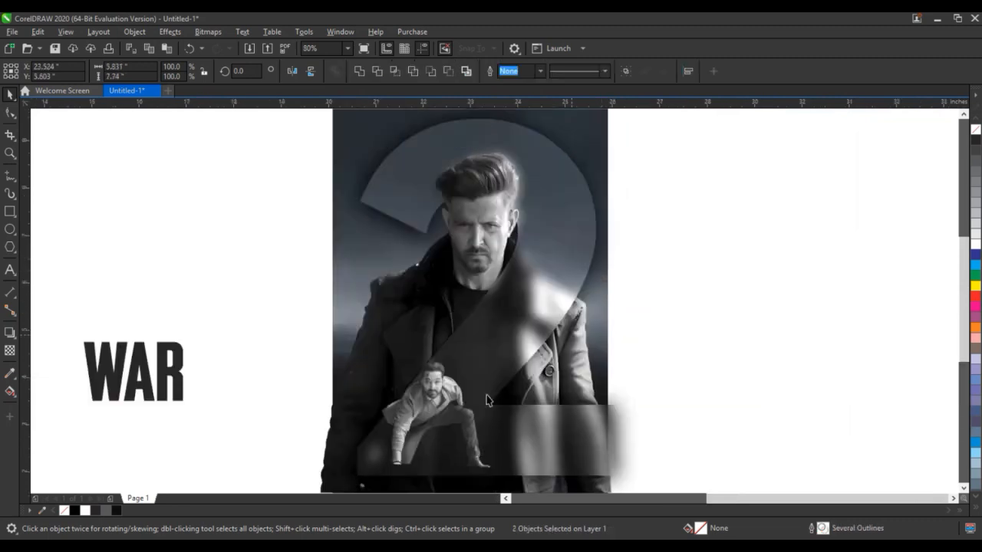
left_click(487, 391)
left_click_drag(493, 341, 560, 258)
left_click_drag(472, 374, 473, 398)
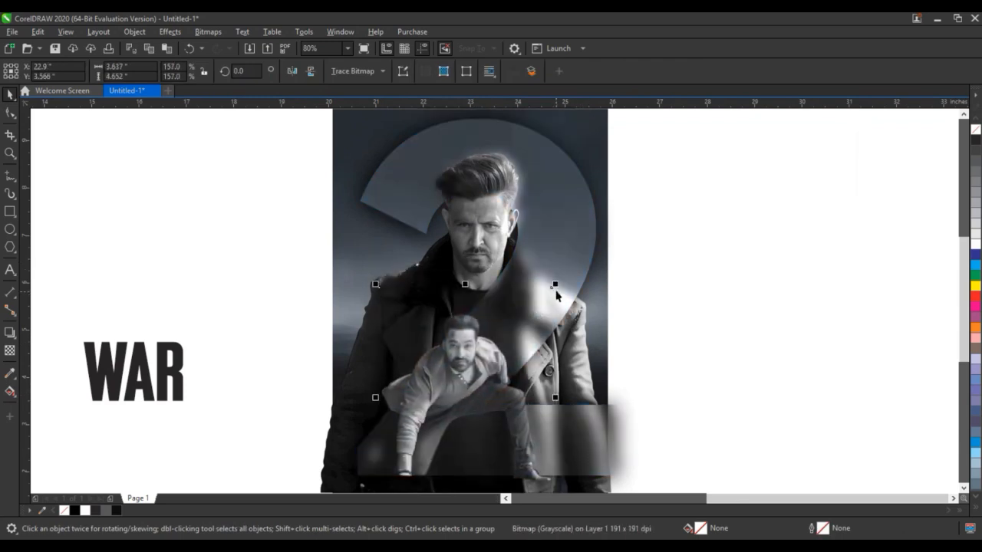
left_click_drag(556, 284, 563, 277)
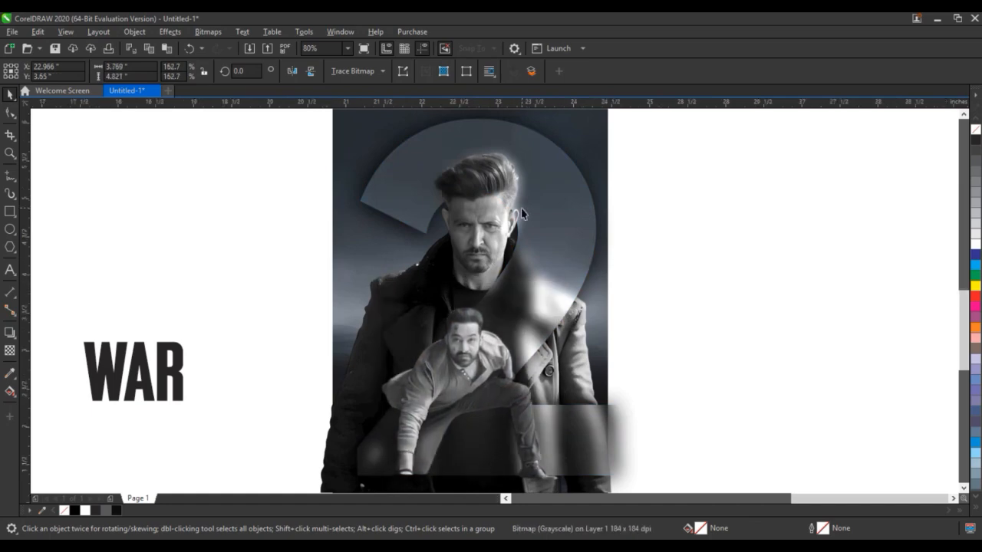
Adjust the crouching man's bitmap with contrast 35, resetting brightness and intensity to 0.
key("shift+F2")
left_click(169, 31)
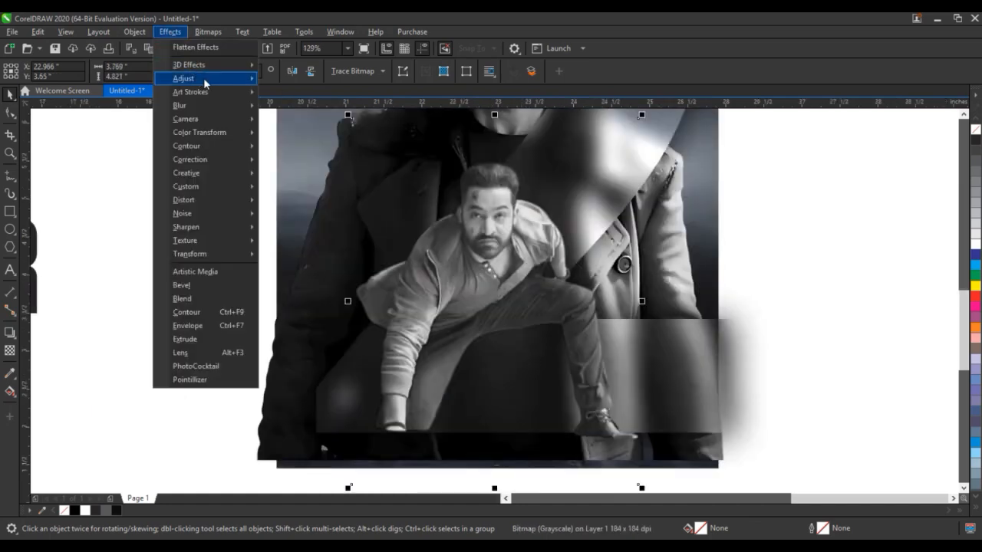
mouse_move(205, 79)
left_click(322, 174)
left_click_drag(472, 216, 753, 204)
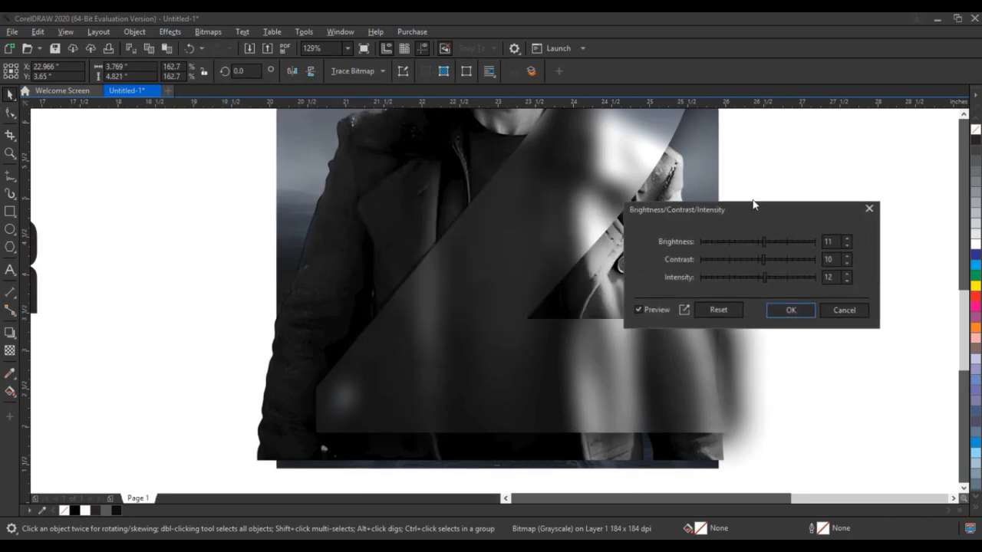
left_click(718, 310)
left_click_drag(758, 259, 779, 266)
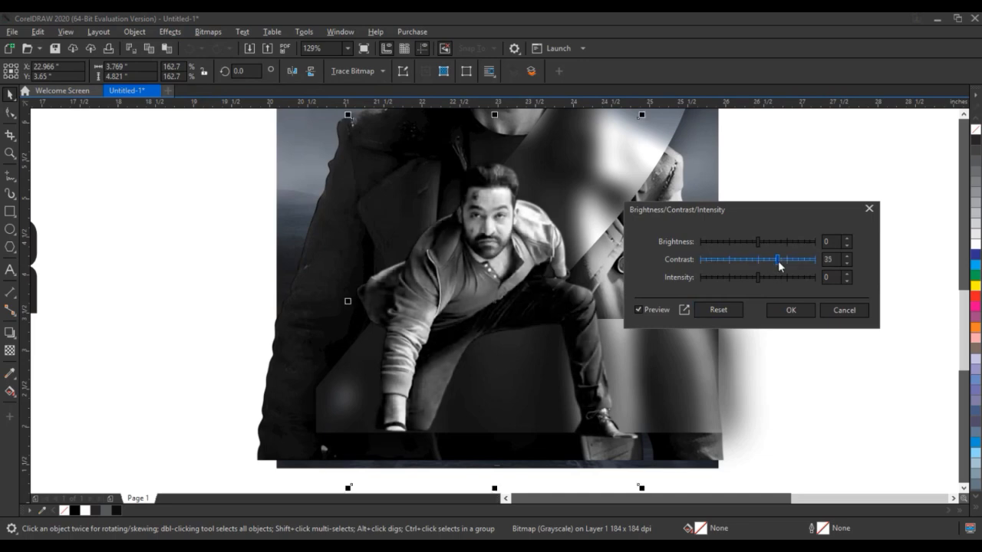
left_click(790, 310)
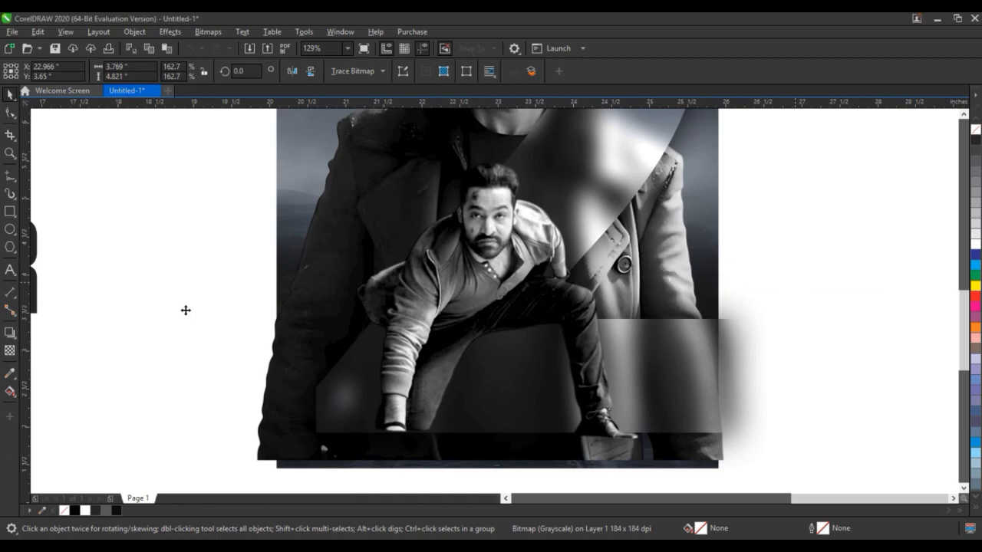
Convert the adjusted crouching man to a bitmap again at 300 dpi.
left_click(10, 332)
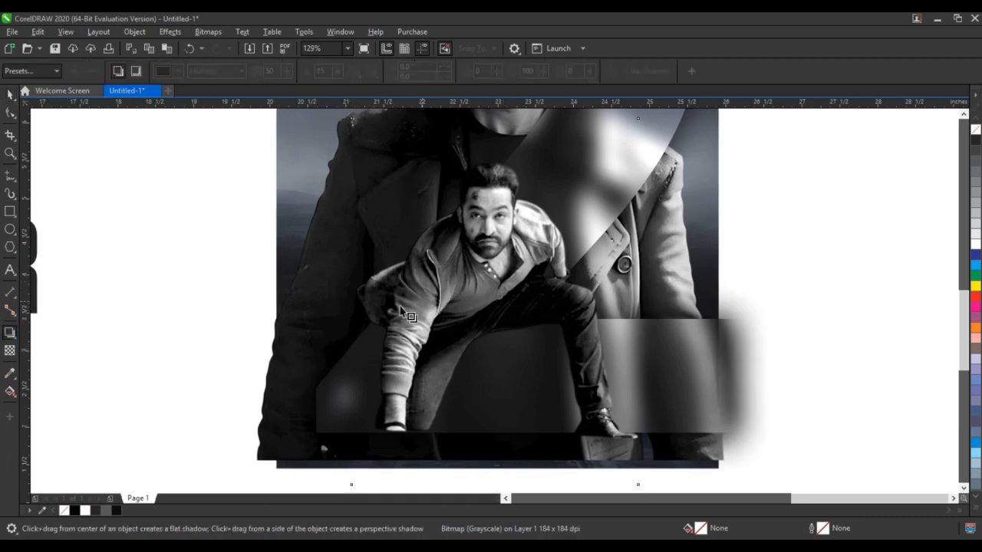
left_click(9, 94)
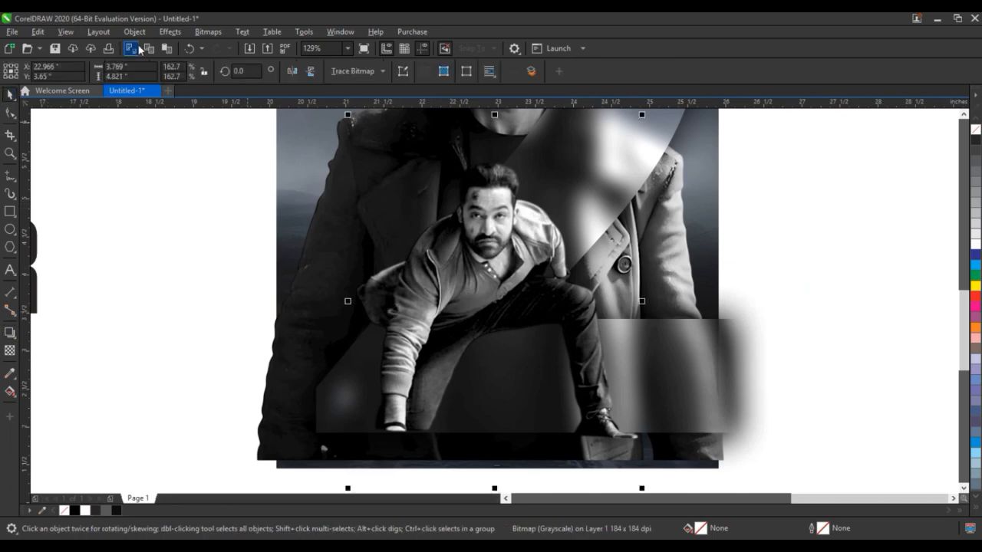
left_click(208, 31)
key("Escape")
left_click(491, 349)
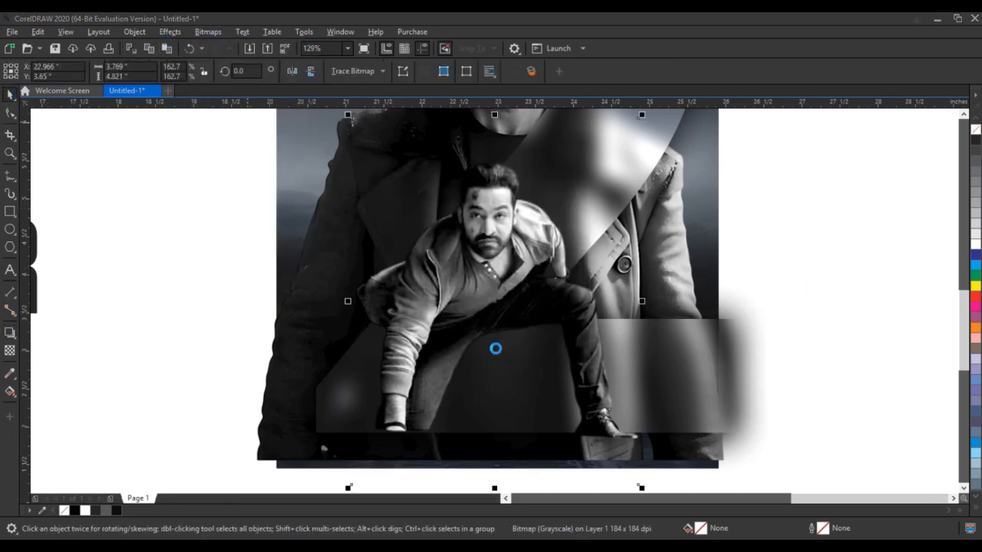
Give the crouching man a Multiply drop shadow, offset about -0.241 and -0.042 inches, opacity 77, feather 15, and break the shadow apart.
left_click(9, 333)
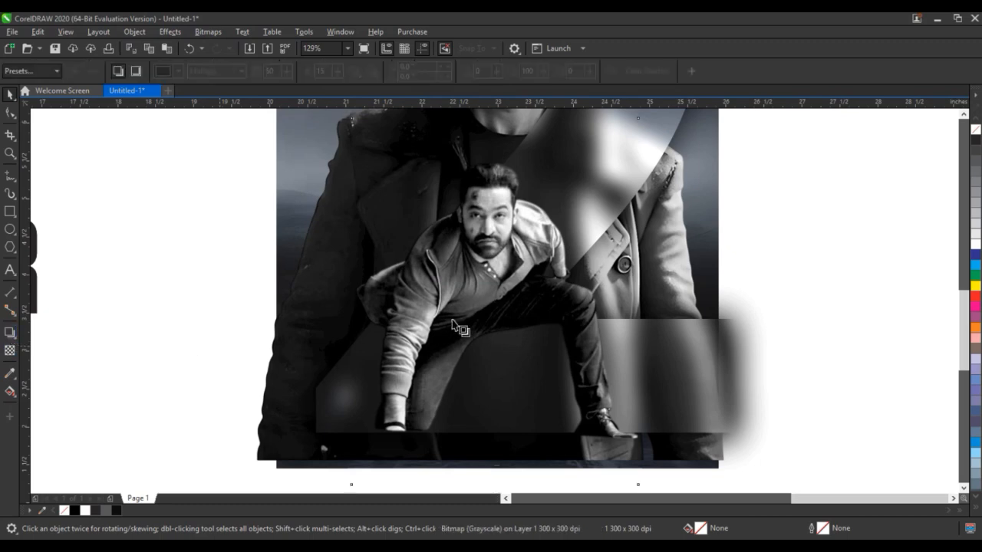
left_click_drag(495, 302, 334, 330)
left_click_drag(414, 313, 379, 321)
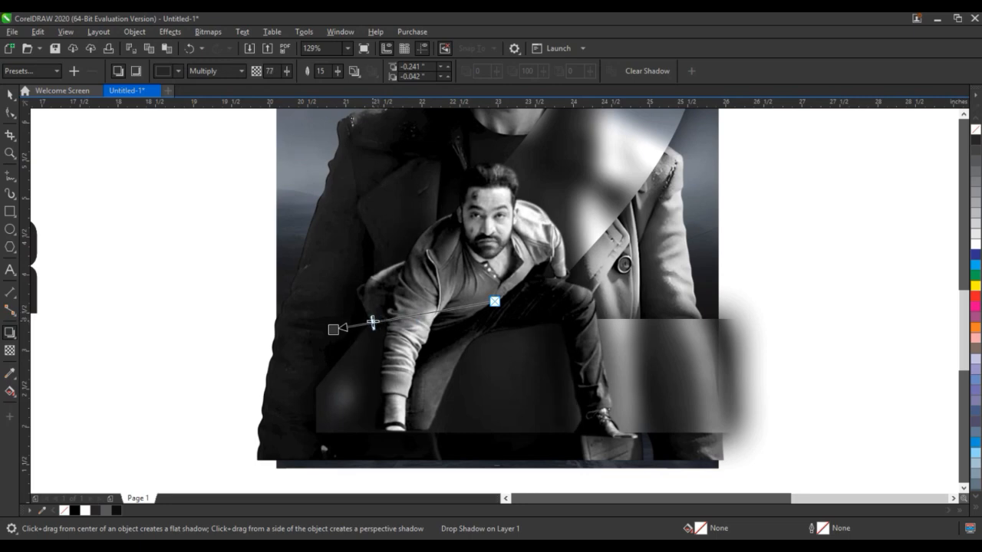
left_click(10, 94)
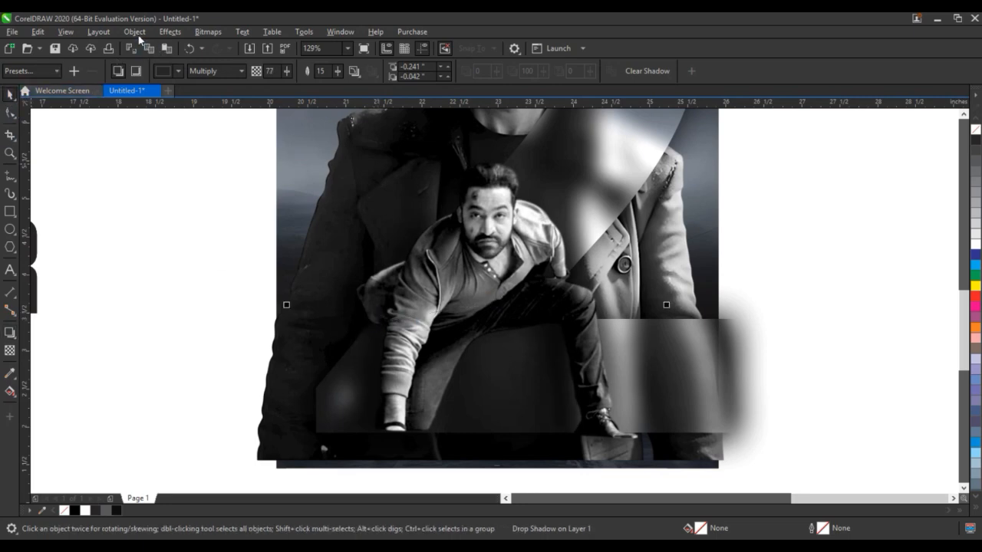
left_click(135, 32)
left_click(186, 314)
Place both men, the glass-like "2" and the shadows inside the poster's PowerClip frame with the background, and finish editing it.
scroll(626, 445, "down", 3)
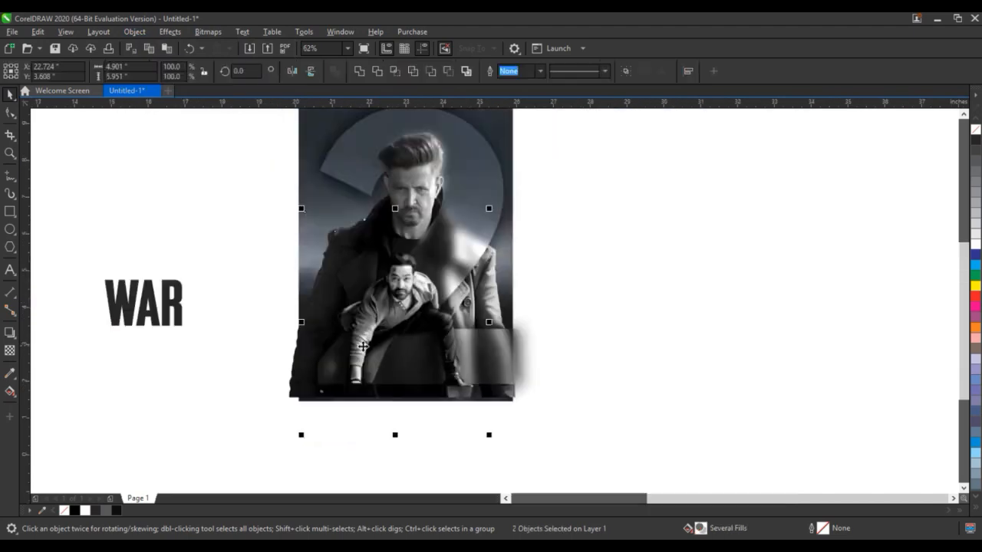
left_click_drag(627, 445, 256, 217)
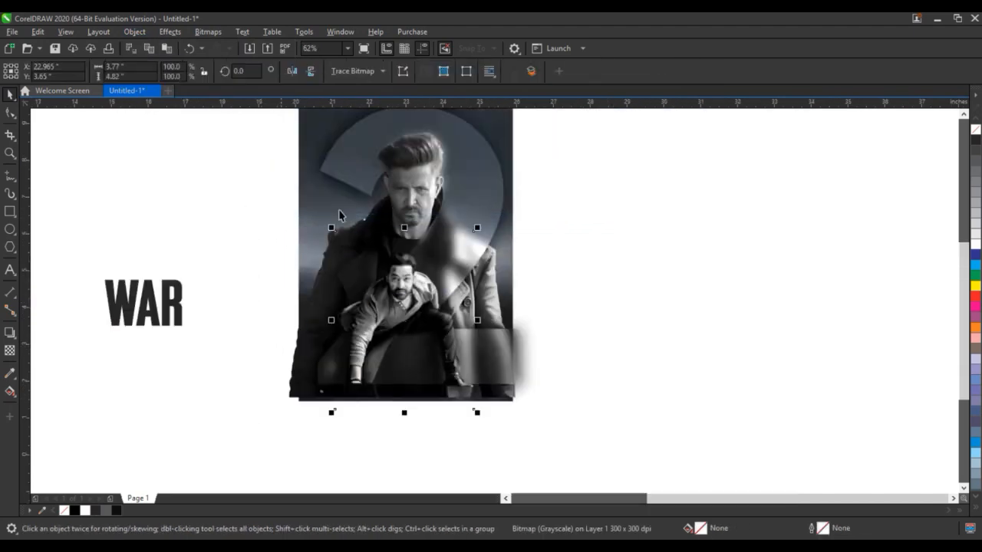
left_click(961, 128)
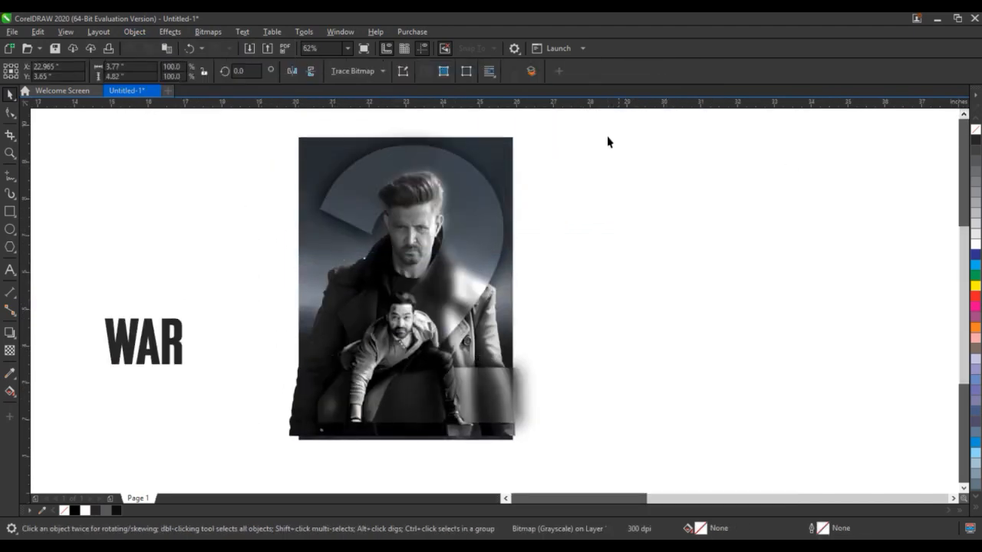
left_click_drag(607, 126, 255, 463)
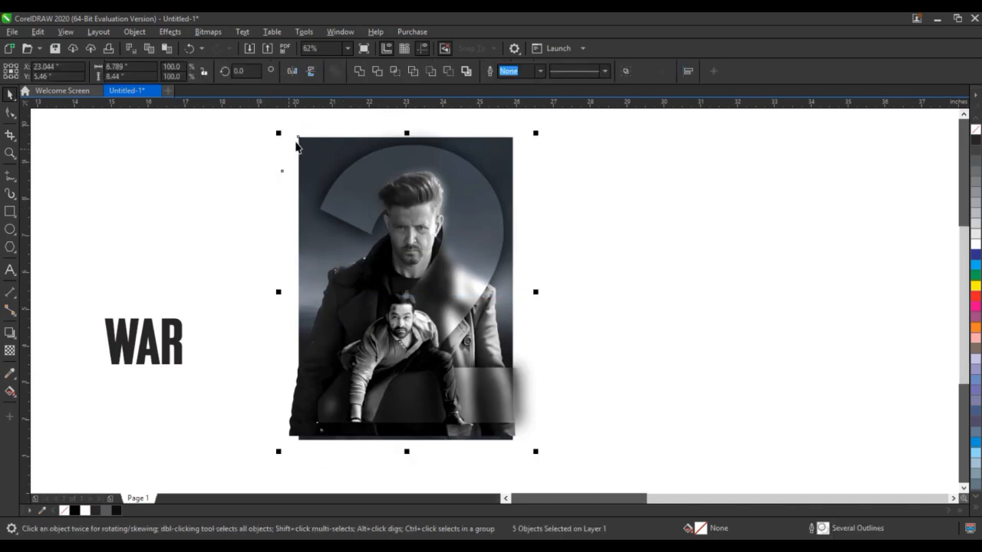
left_click(302, 139, "shift")
left_click(247, 147)
left_click(318, 125)
left_click_drag(321, 125, 315, 130)
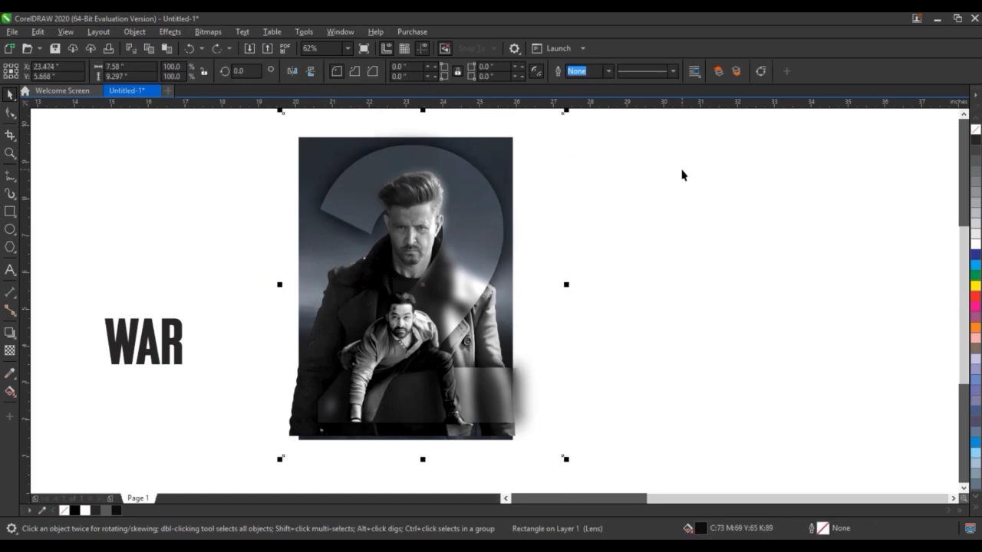
double_click(413, 334)
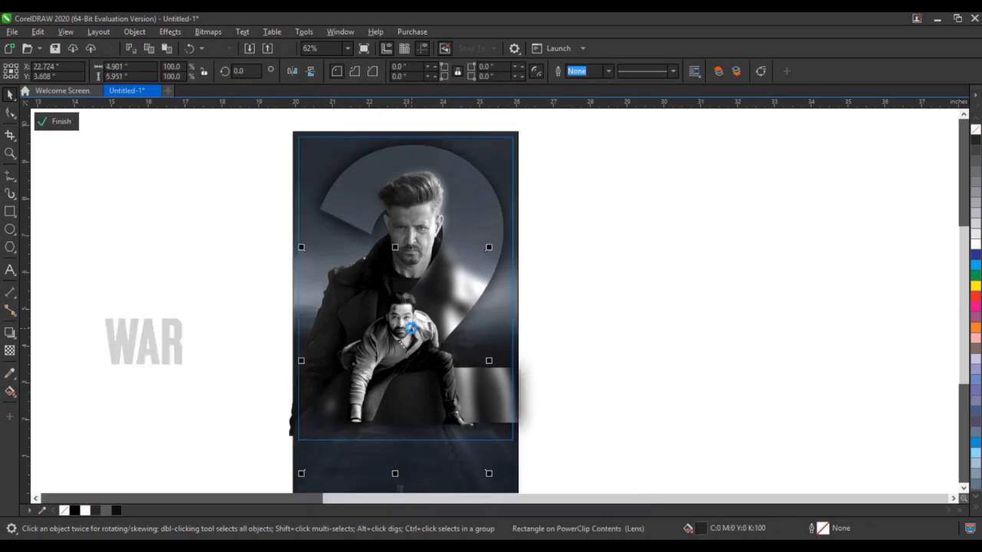
left_click(530, 333, "ctrl")
key("shift+F2")
key("Escape")
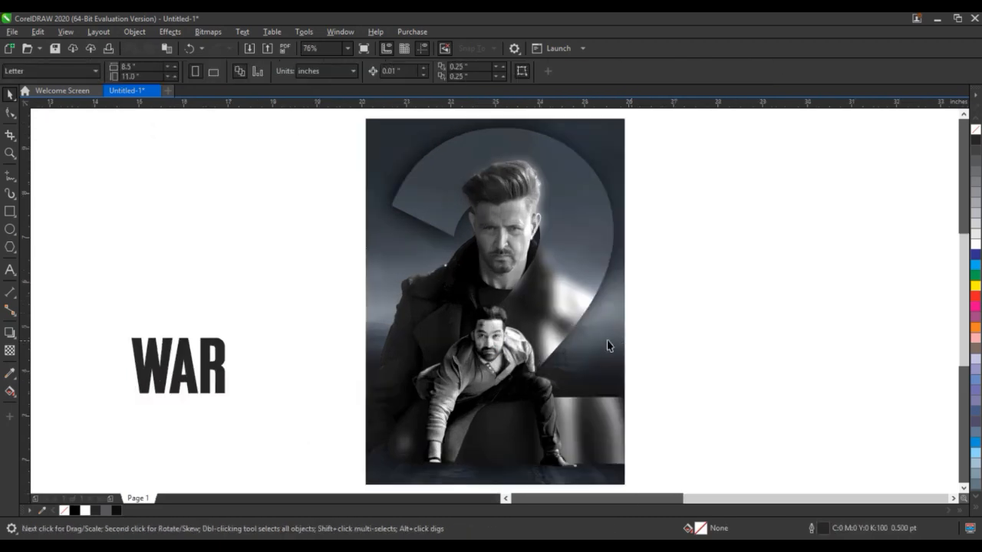
Extend the bottom edge of the poster's PowerClip frame downward by about 0.455 inches.
left_click(608, 345)
left_click(10, 114)
left_click_drag(673, 458, 366, 424)
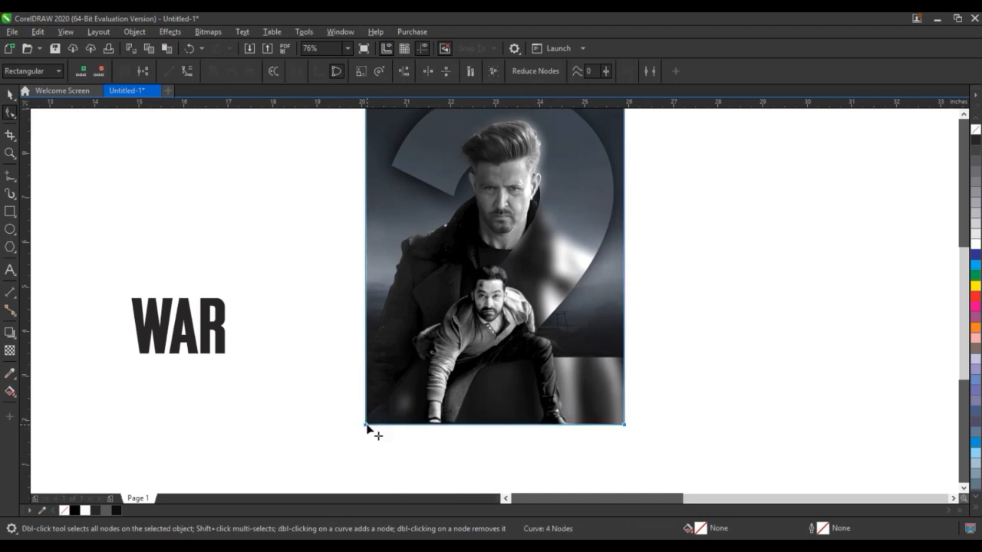
key("ctrl+z")
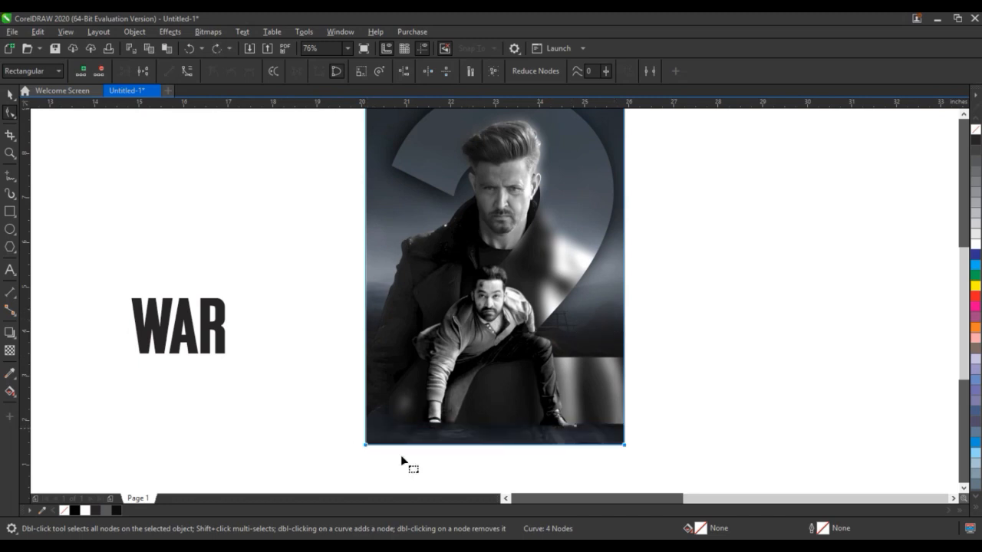
left_click_drag(626, 447, 625, 465)
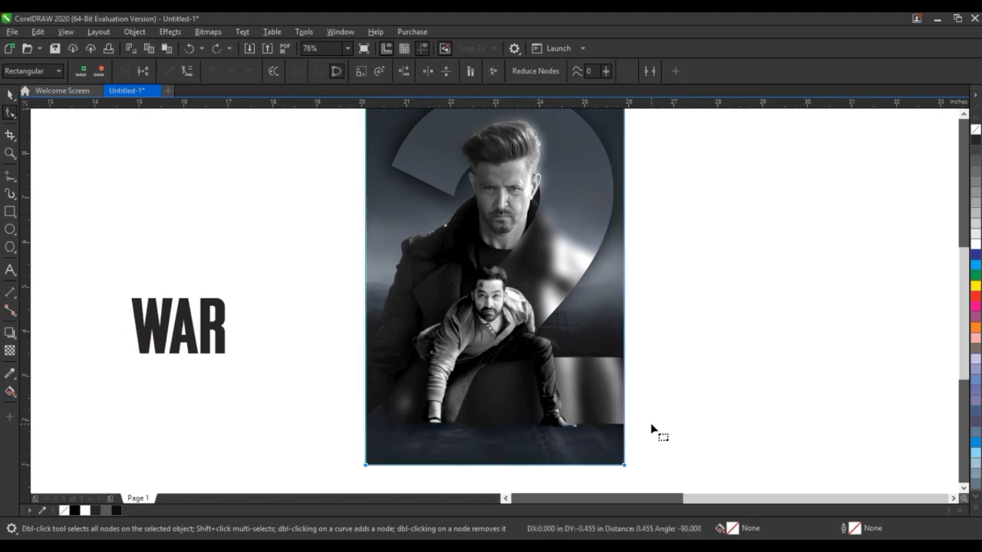
left_click(10, 96)
key("shift+F2")
left_click(682, 290)
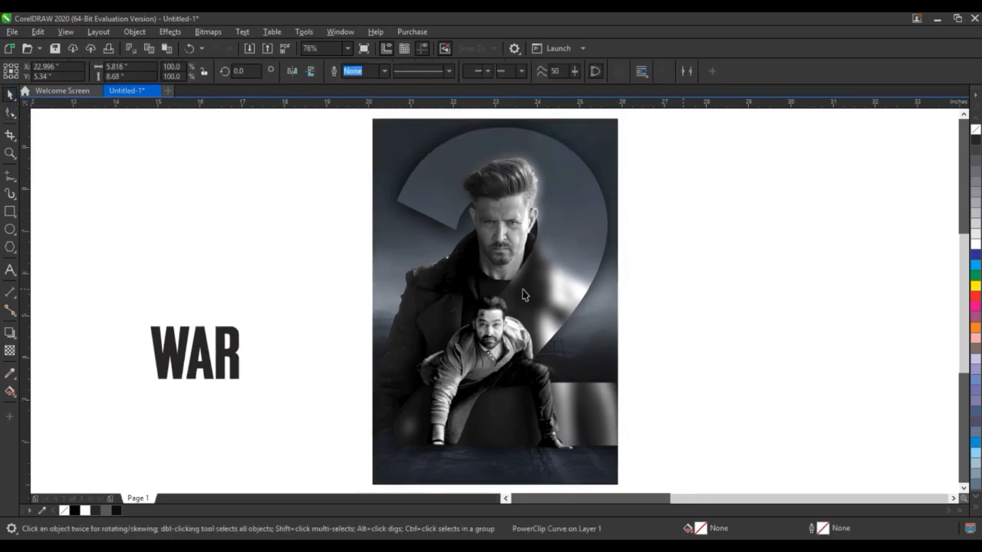
Extend the red "WAR" title to read "WAR-II" and centre it below the crouching man.
left_click(10, 153)
left_click_drag(316, 181, 664, 435)
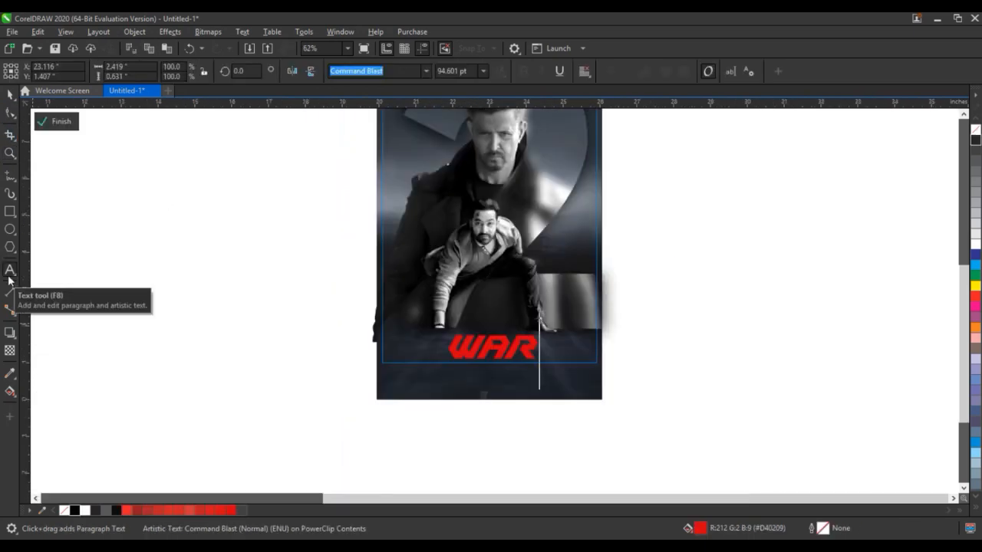
type("II")
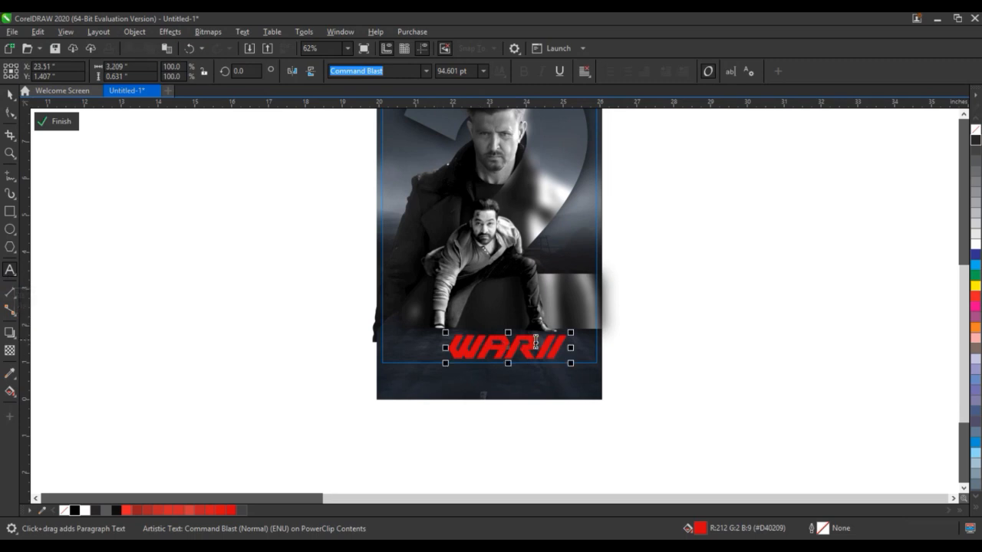
left_click(535, 345)
type("-")
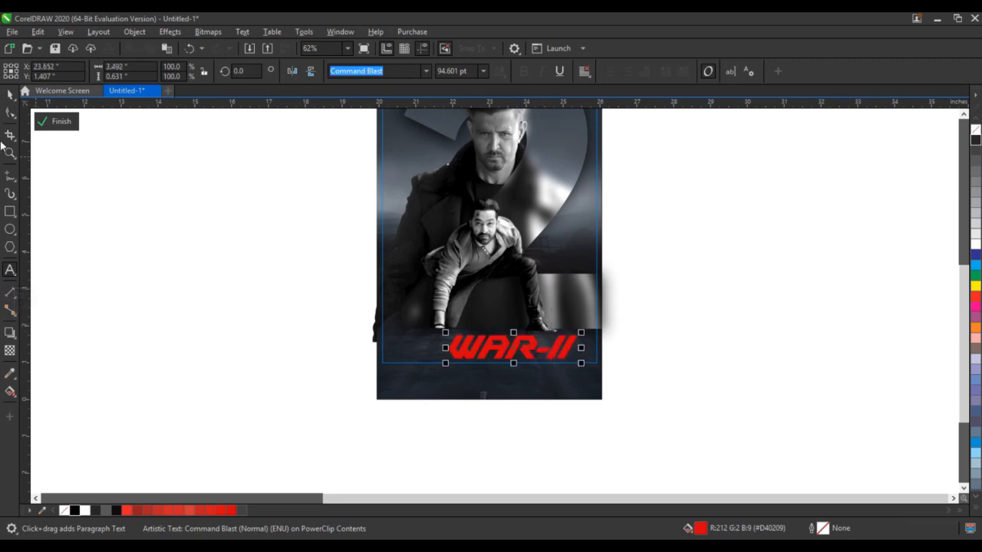
left_click_drag(514, 347, 490, 348)
left_click(620, 393, "ctrl")
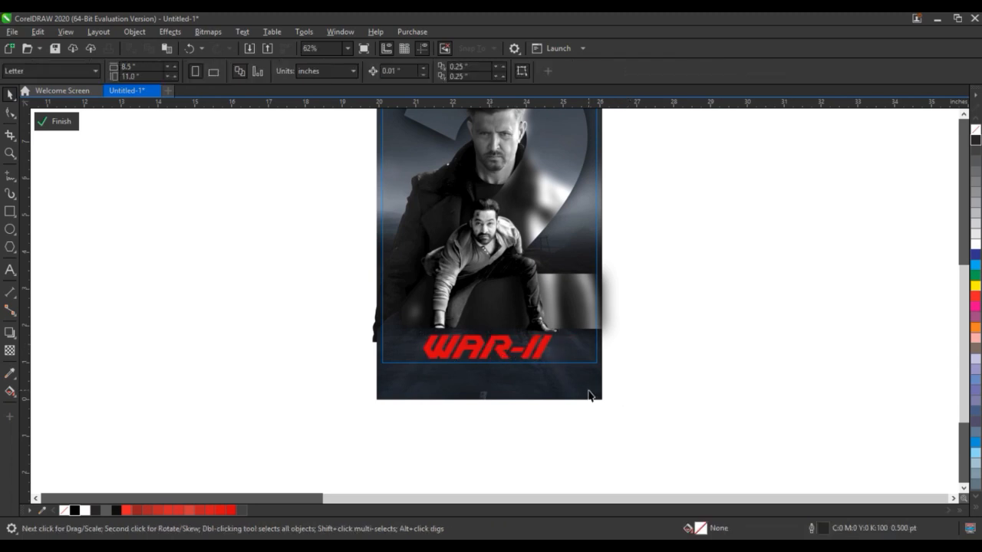
Finish editing the poster's PowerClip contents with the WAR-II title inside.
key("shift+F2")
left_click(685, 432)
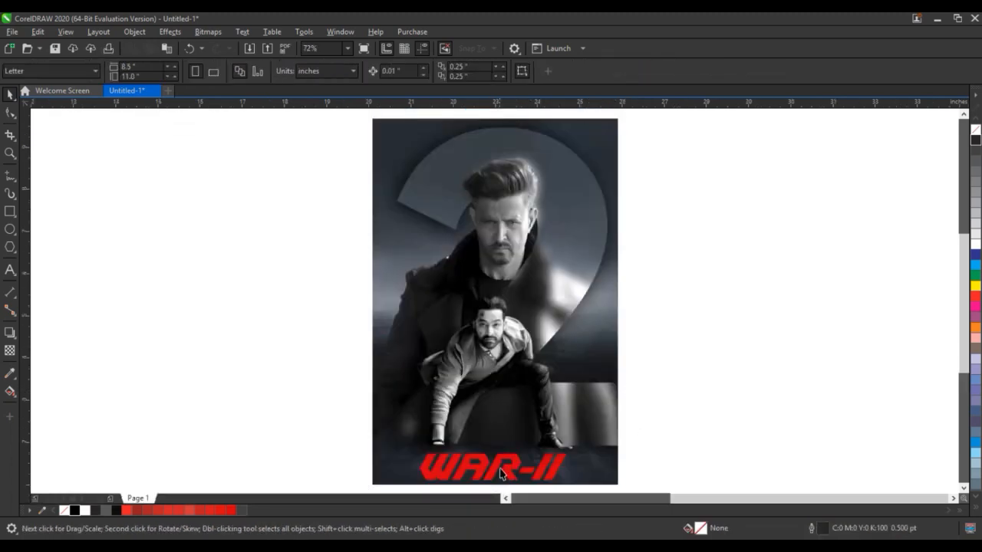
left_click(501, 470)
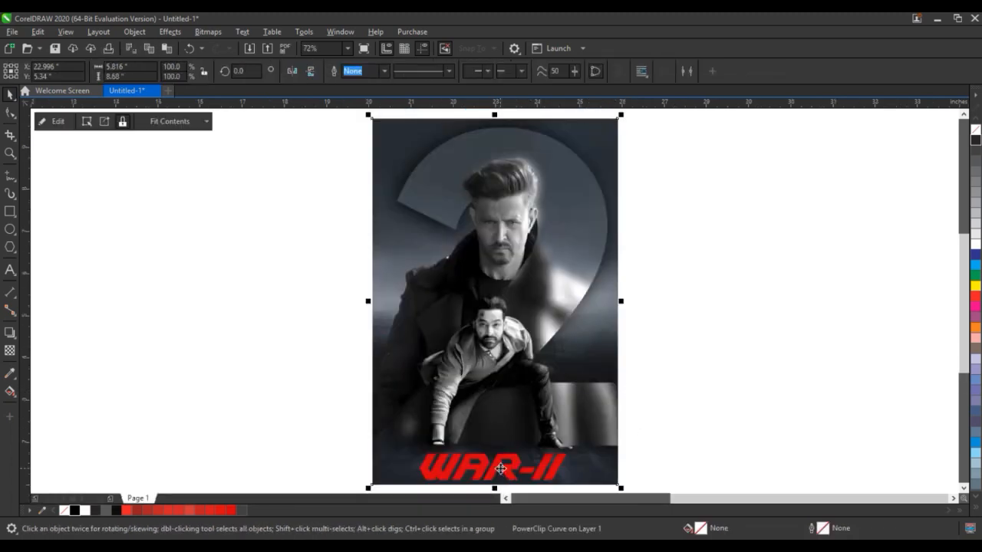
left_click(687, 447)
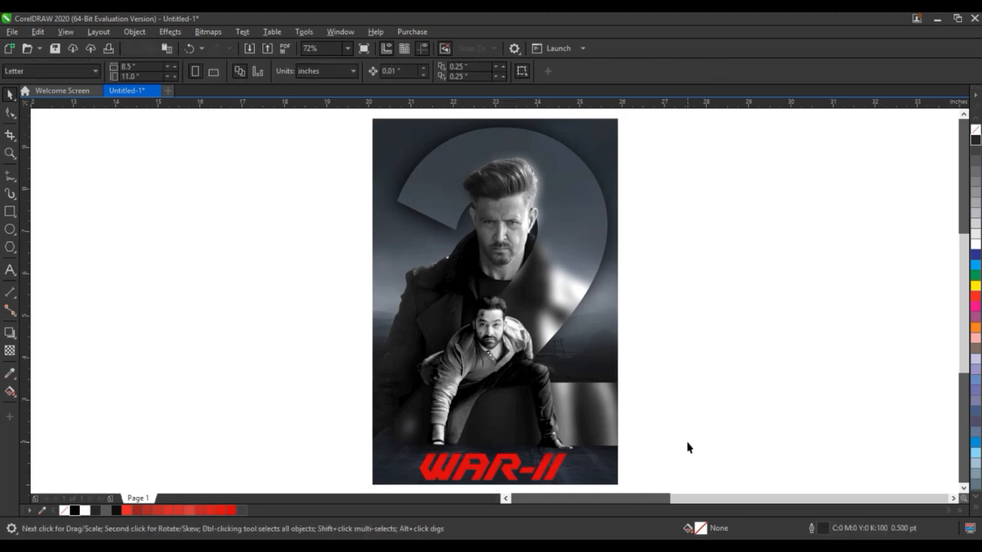
Position the flame image behind the two men inside the poster's PowerClip, raised to about 4.925 inches vertically, and finish editing.
left_click(390, 376, "ctrl")
left_click_drag(650, 329, 699, 362)
key("ctrl+z")
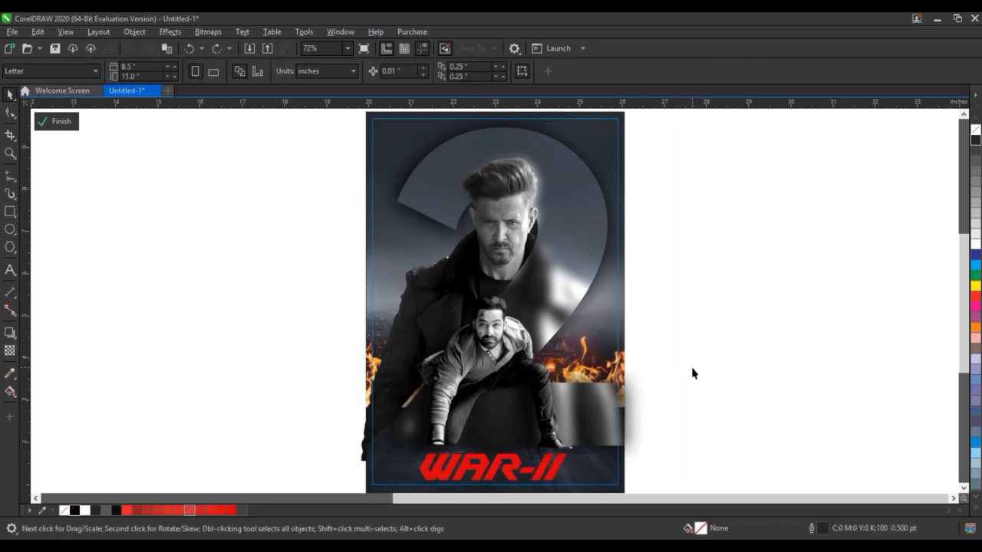
left_click(340, 389)
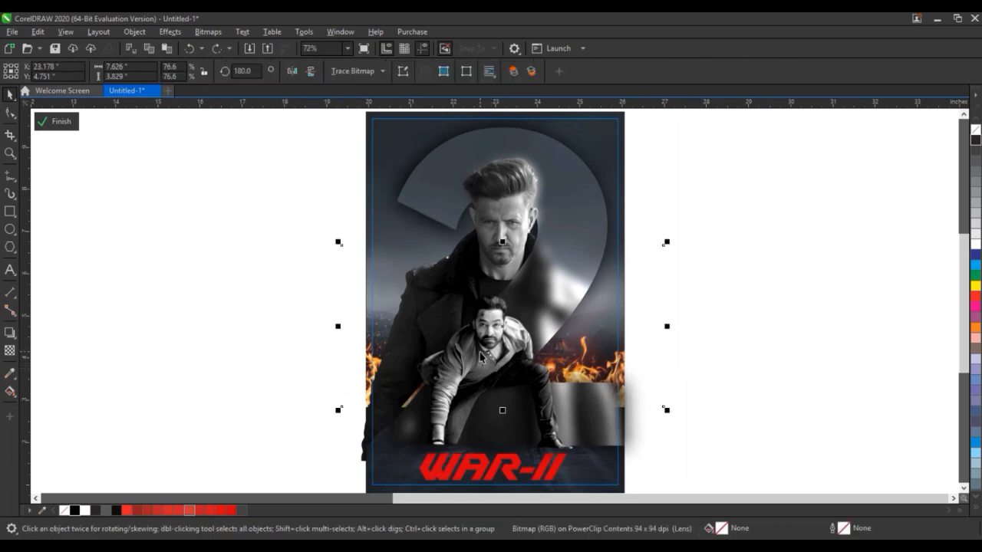
left_click_drag(506, 329, 506, 320)
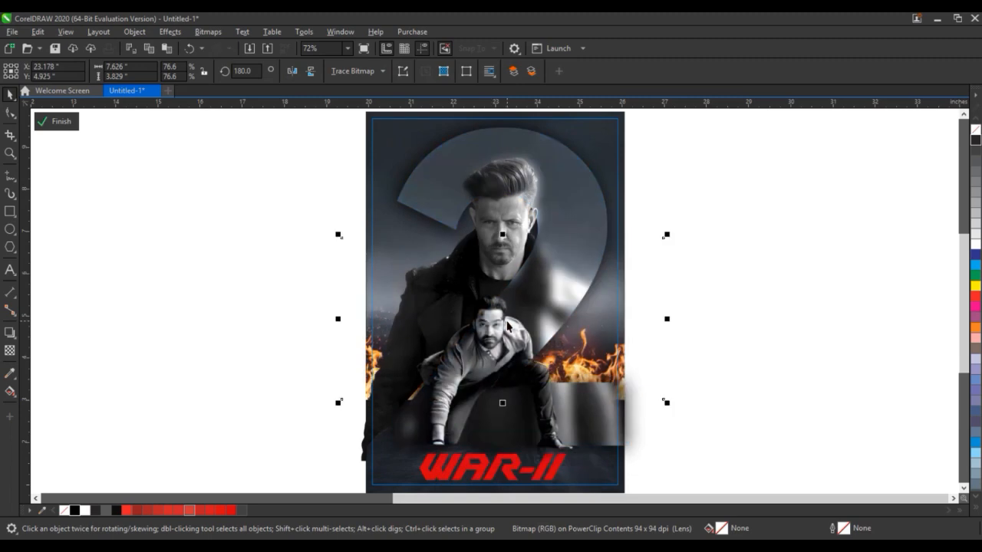
left_click(506, 322)
left_click(702, 343, "ctrl")
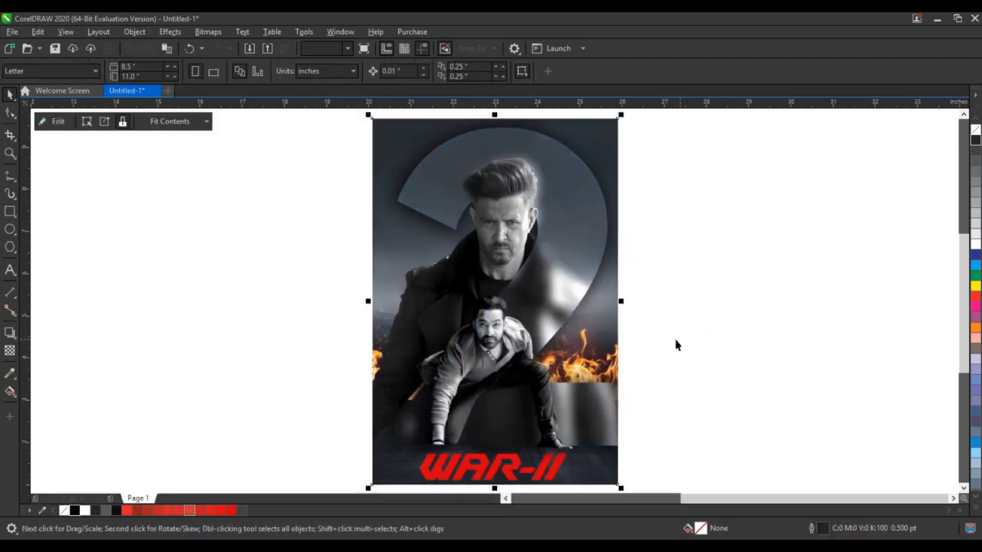
left_click(674, 340)
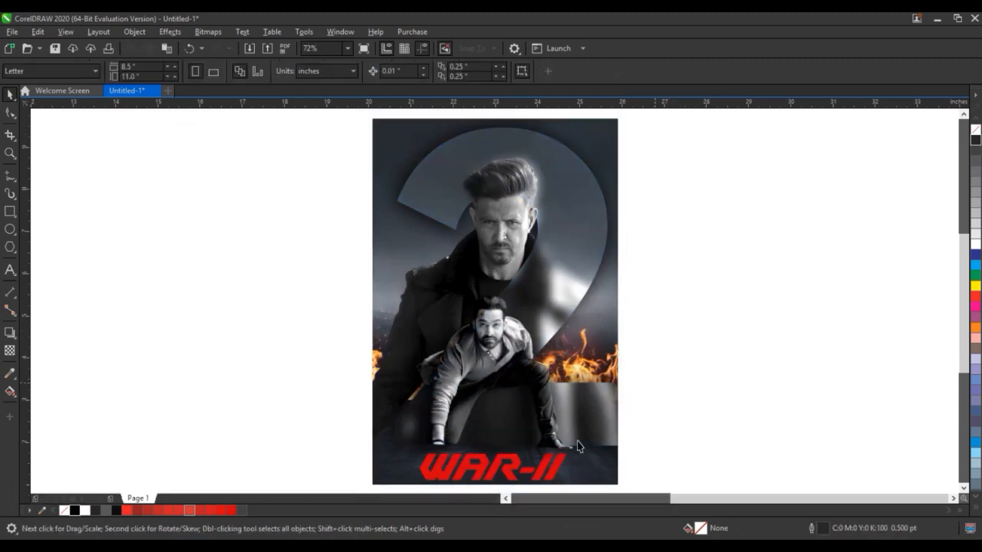
left_click(512, 470)
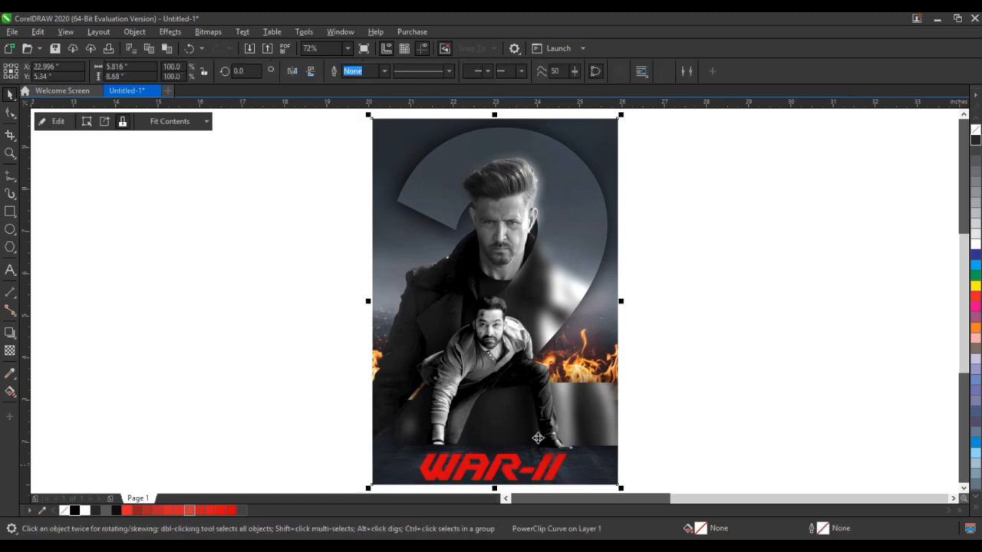
left_click(675, 365)
left_click(610, 434)
left_click(676, 427)
Draw a black-filled rectangle about 7.65 by 3.185 inches over the poster's lower part and fade its upper edge with a fountain transparency.
left_click(11, 214)
left_click_drag(678, 393, 351, 490)
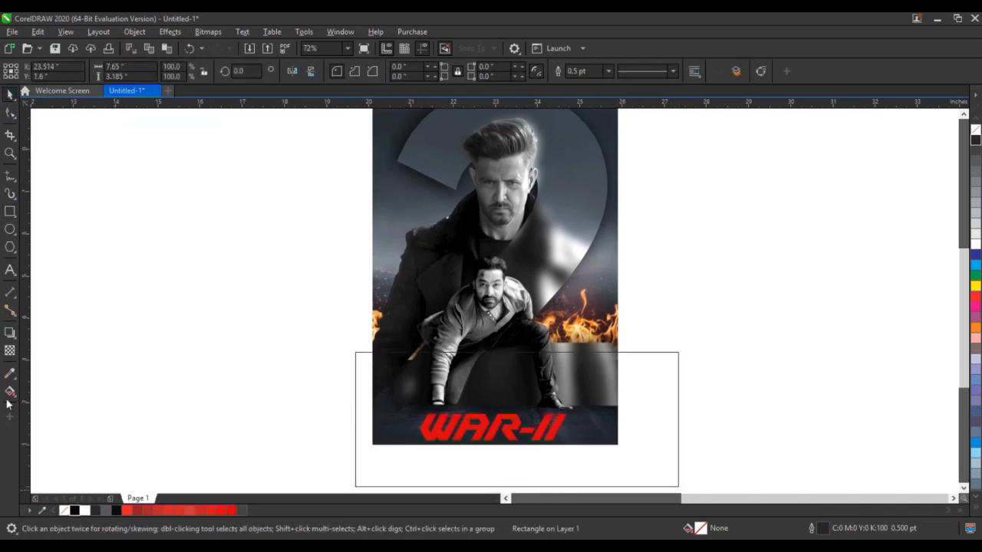
left_click(75, 511)
left_click(10, 351)
left_click_drag(482, 401, 480, 357)
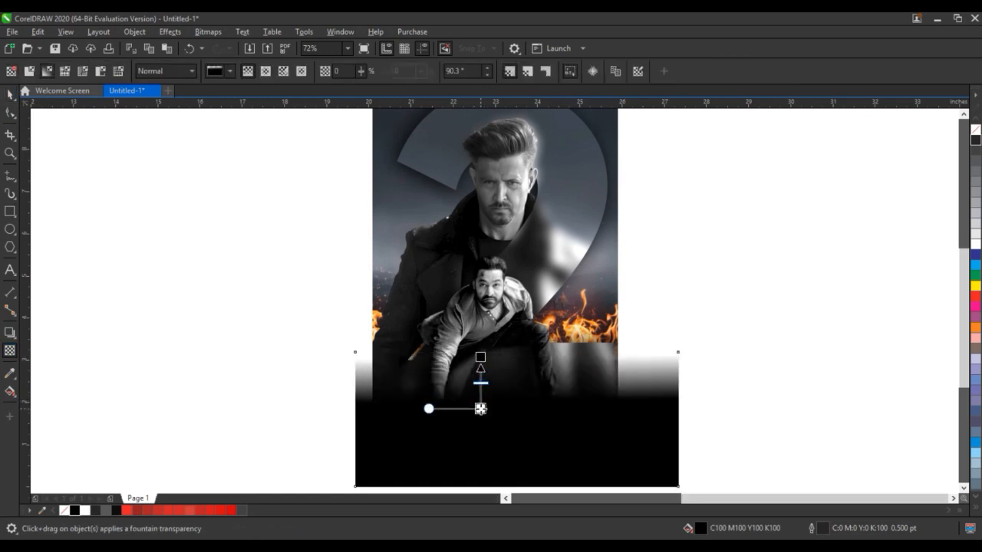
Place the faded black rectangle inside the poster's PowerClip frame.
left_click(9, 94)
key("ctrl+1")
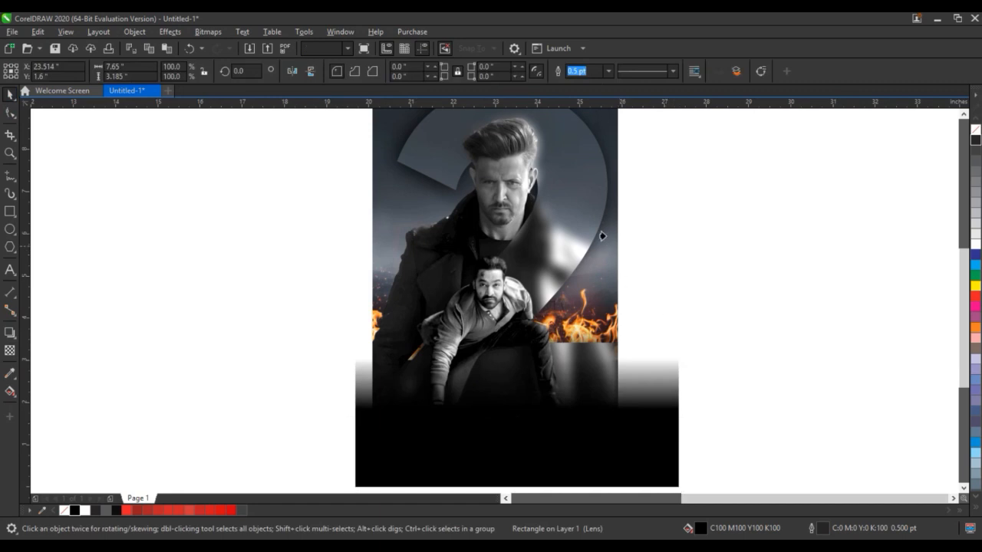
left_click(603, 234)
left_click(687, 322)
Bring the WAR-II title in front of the faded black rectangle inside the poster's PowerClip.
double_click(603, 387)
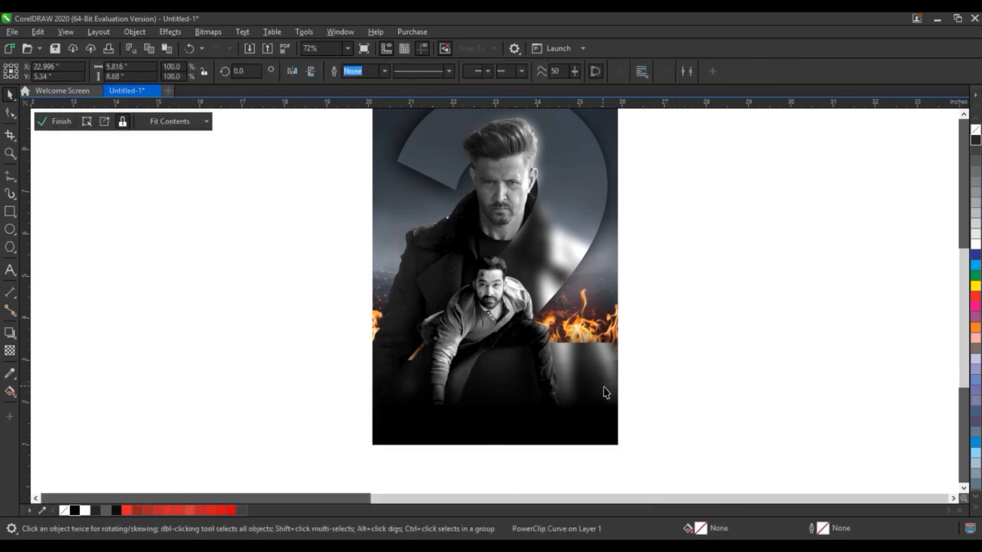
left_click_drag(750, 358, 343, 463)
key("shift+Page_Up")
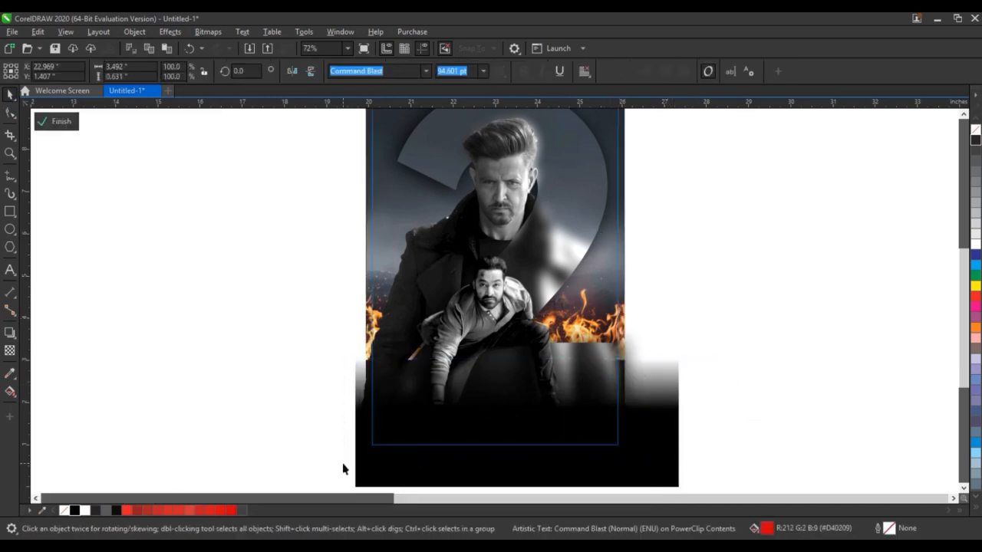
Resize the WAR-II title to about 3.854 by 0.696 inches, move it up over the crouching man's feet, and finish editing.
left_click_drag(495, 430, 498, 429)
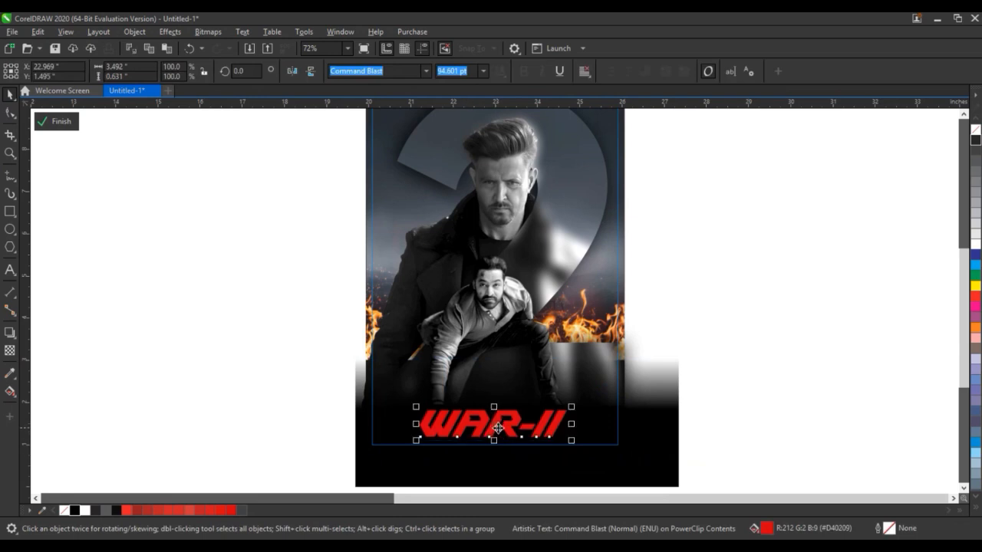
left_click_drag(576, 445, 566, 442)
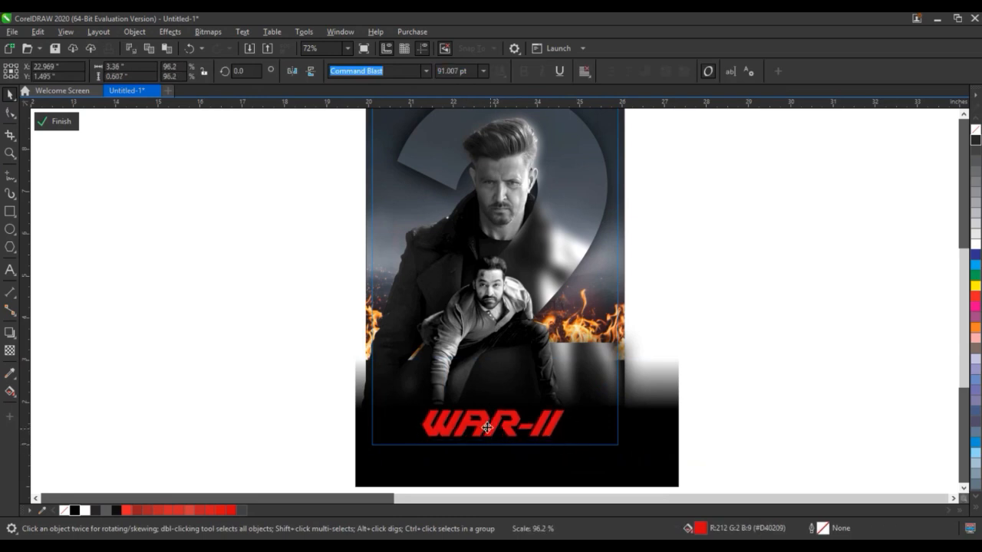
left_click_drag(488, 426, 491, 406)
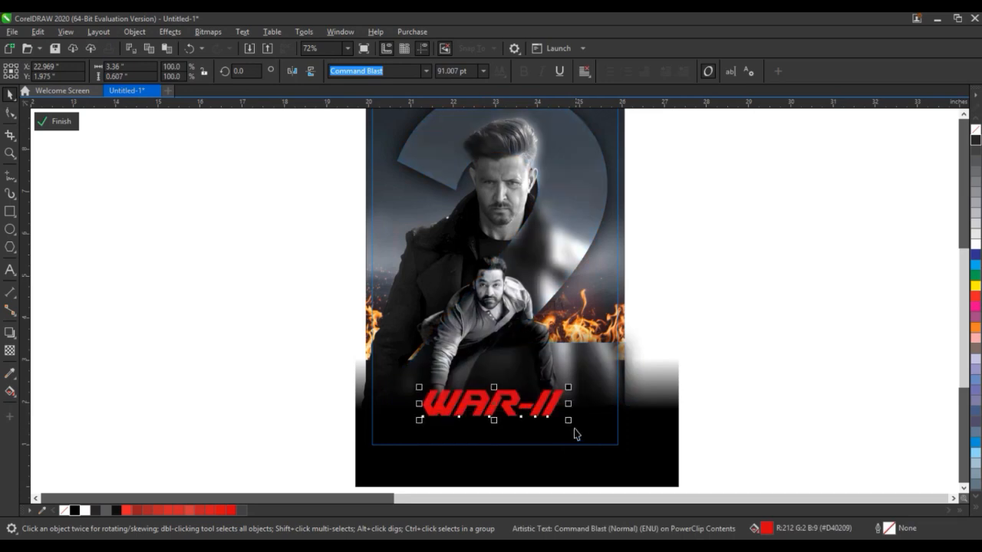
left_click_drag(566, 418, 579, 422)
left_click_drag(510, 409, 509, 404)
left_click(684, 389, "ctrl")
left_click(684, 389)
left_click(603, 354)
scroll(603, 355, "up", 1)
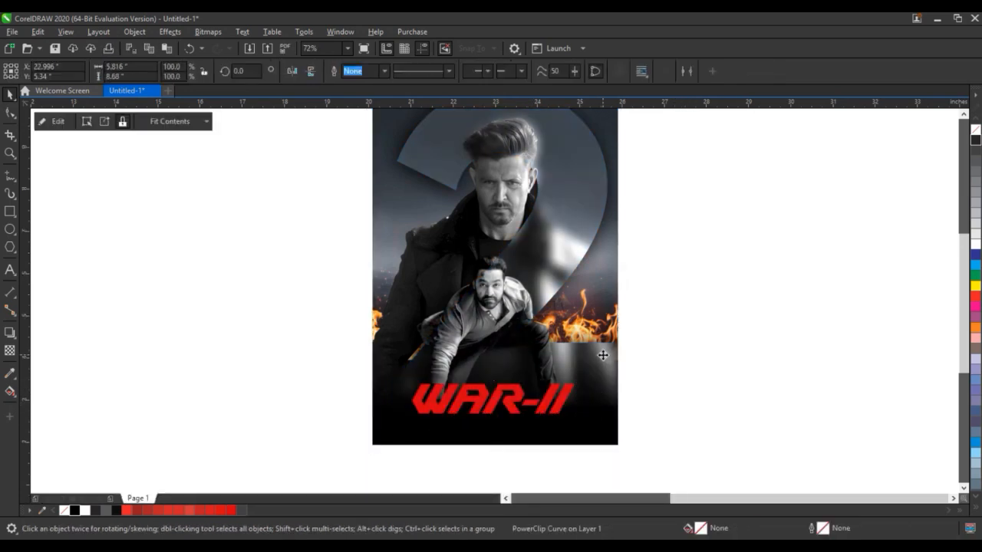
left_click(698, 401)
left_click(550, 437)
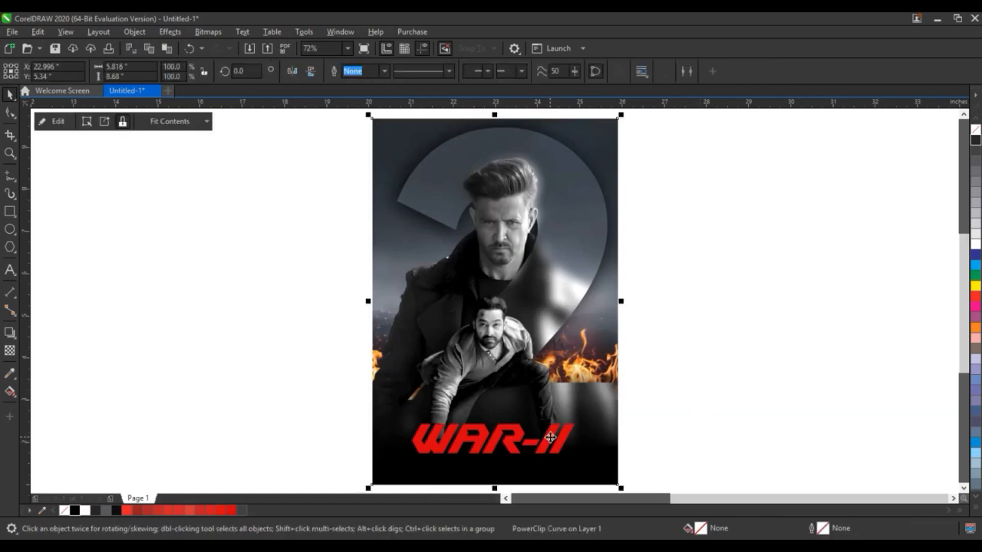
left_click(667, 370)
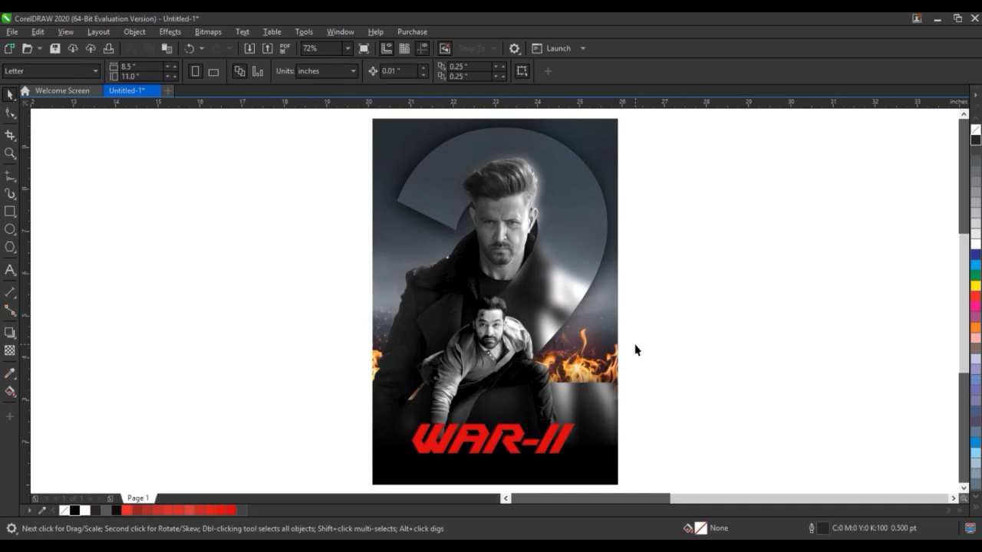
left_click(564, 438)
left_click(667, 417)
left_click(516, 452)
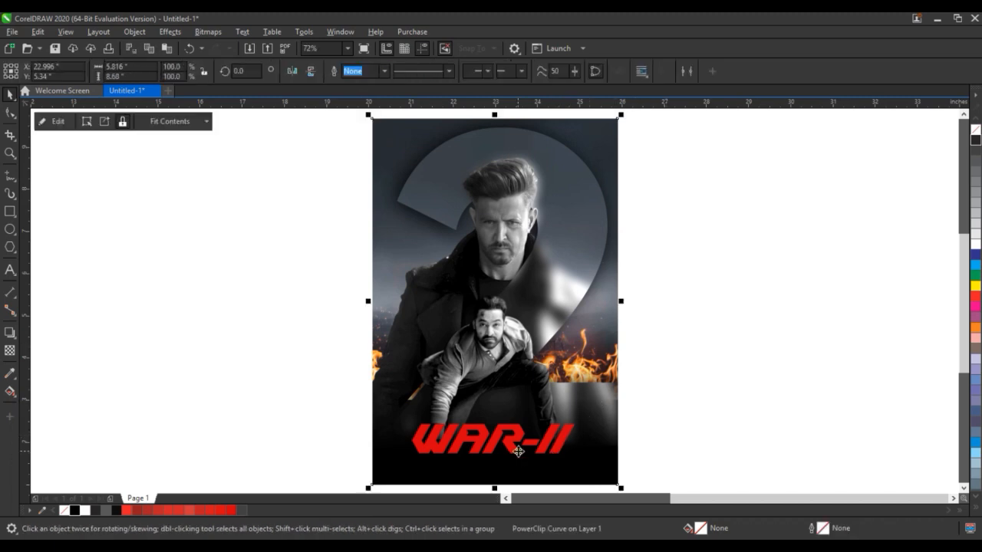
left_click(509, 447, "ctrl")
left_click(724, 373, "ctrl")
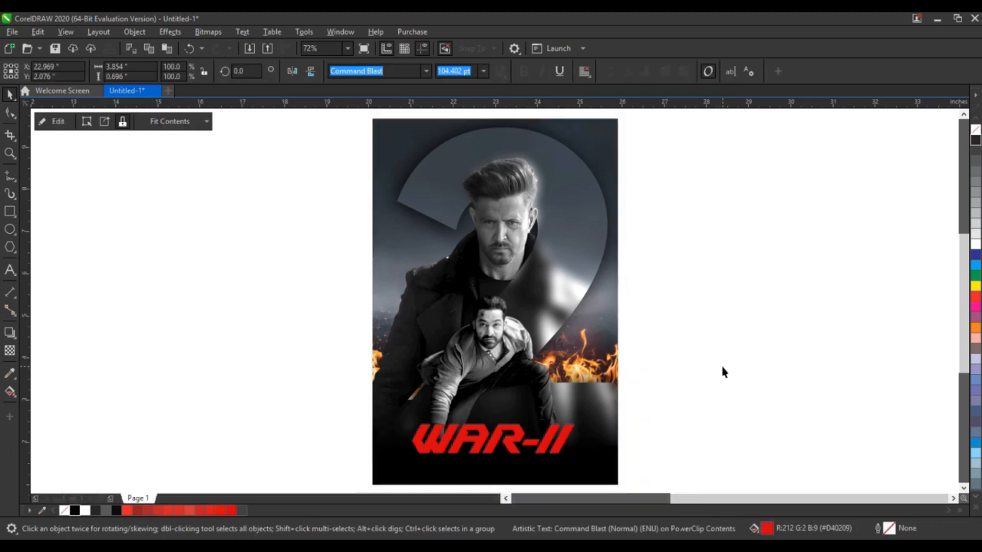
left_click(723, 372)
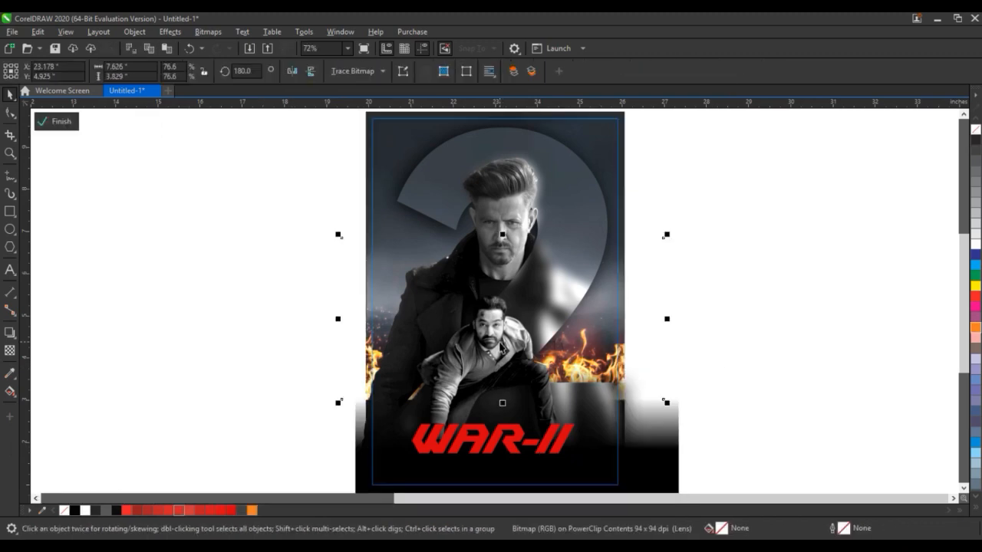
Bring the copied flame image to the front, move it down over the title area to about 1.813 inches vertically, and finish editing.
key("shift+Page_Up")
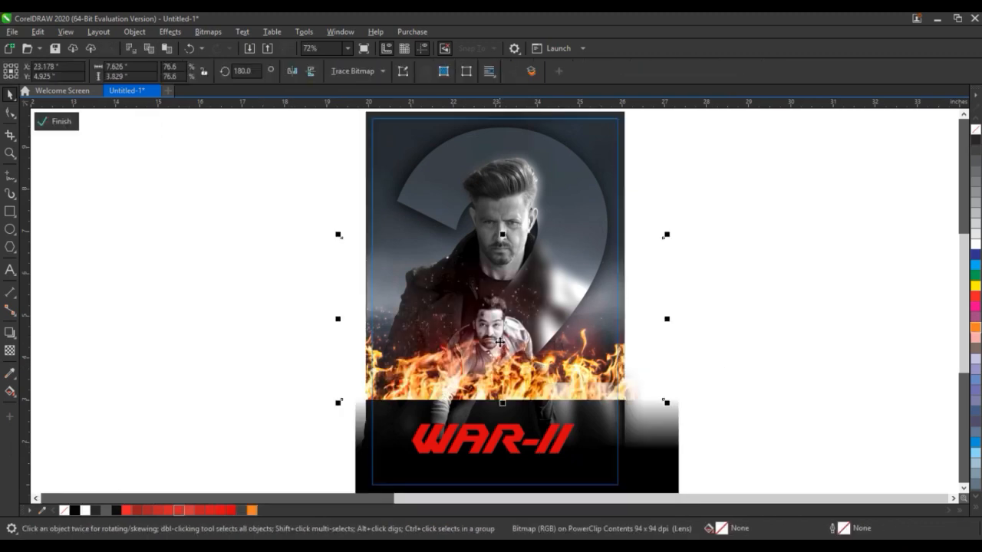
left_click_drag(497, 349, 493, 469)
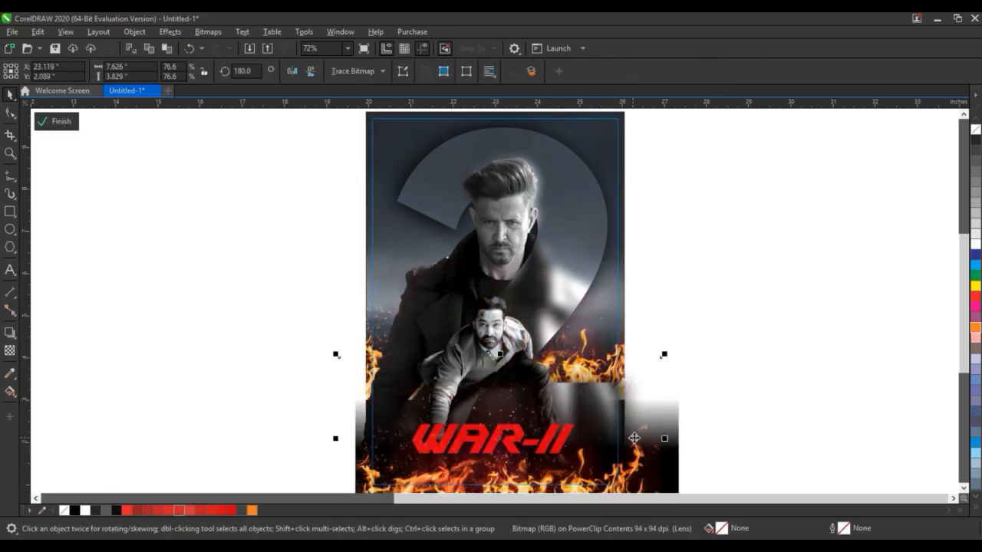
mouse_move(635, 438)
left_mouse_down()
mouse_move(634, 456)
mouse_move(629, 448)
left_mouse_up()
left_click(712, 411, "ctrl")
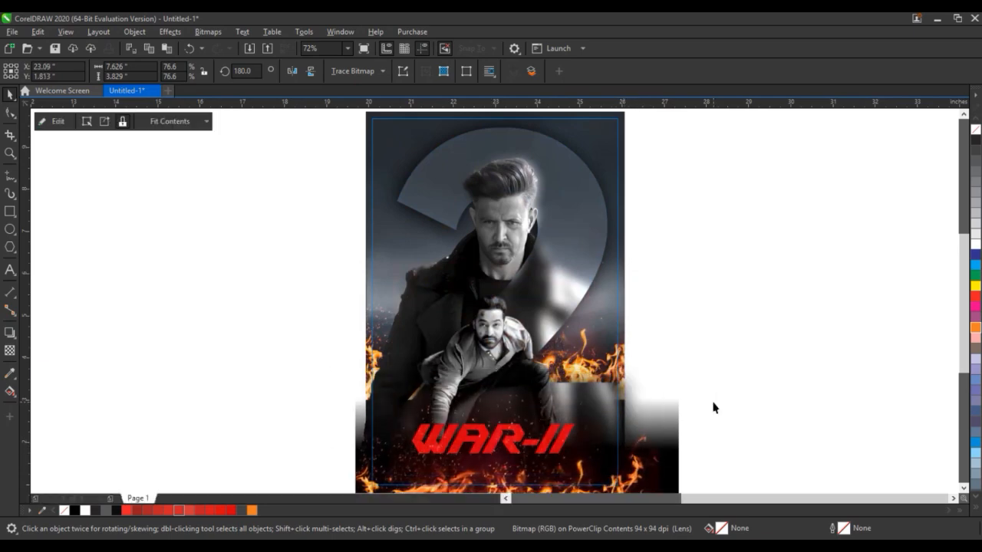
left_click(712, 405)
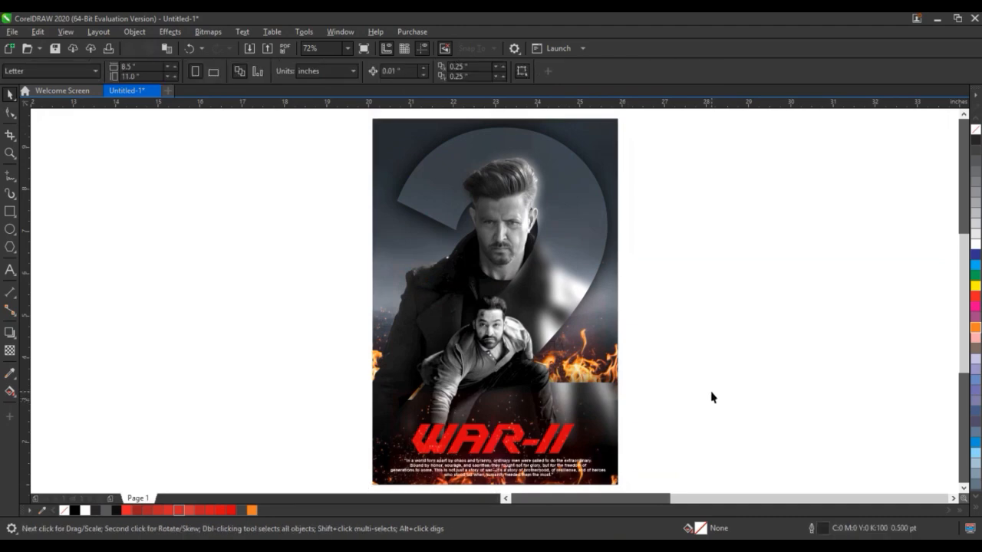
Preview the finished poster in full screen and return to the workspace.
key("F9")
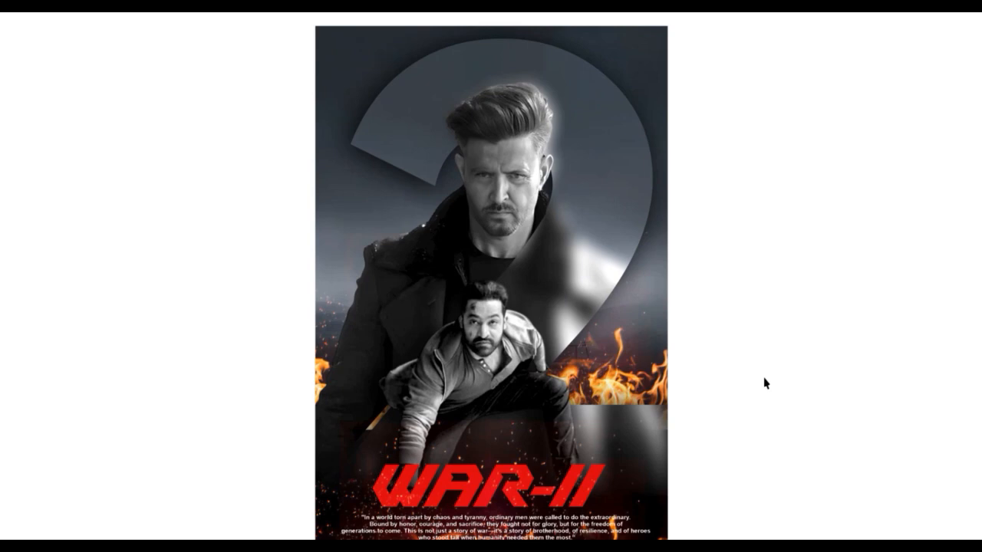
key("Escape")
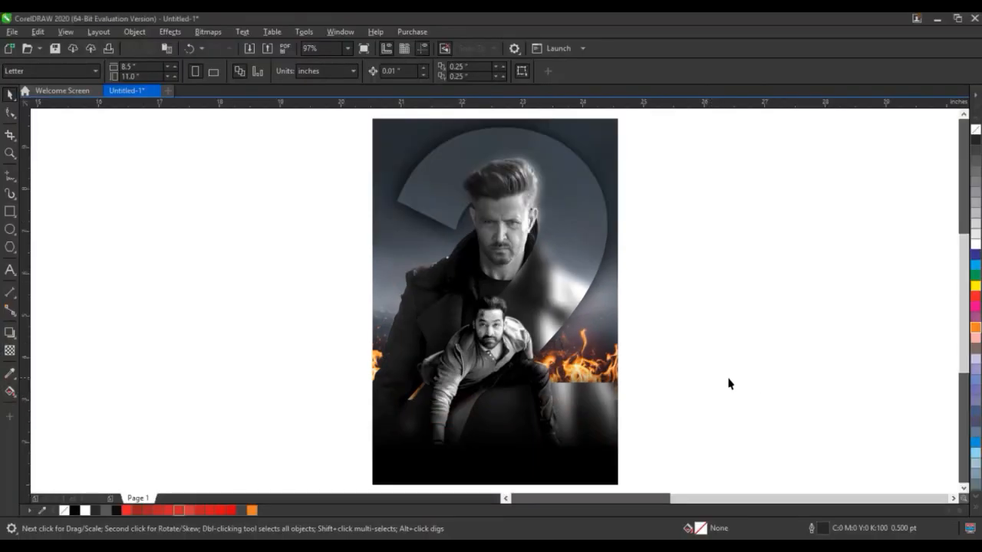